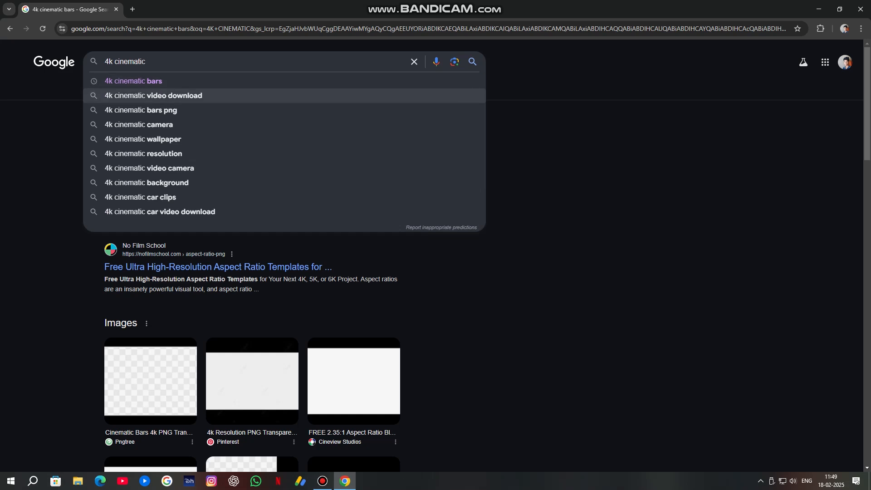
- Search for 4k cinematic video download and open the Water Flowers Madeira video from Pixabay's cinematic results
left_click(154, 95)
left_click(193, 207)
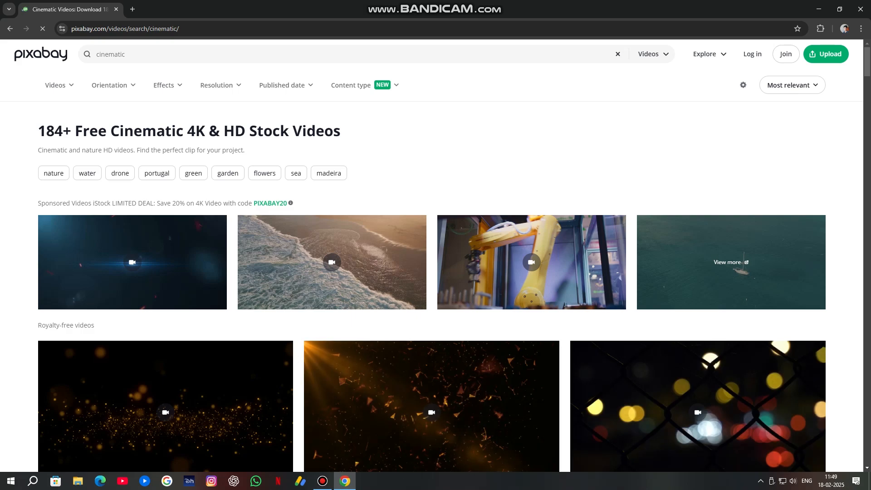
scroll(743, 263, "down", 1)
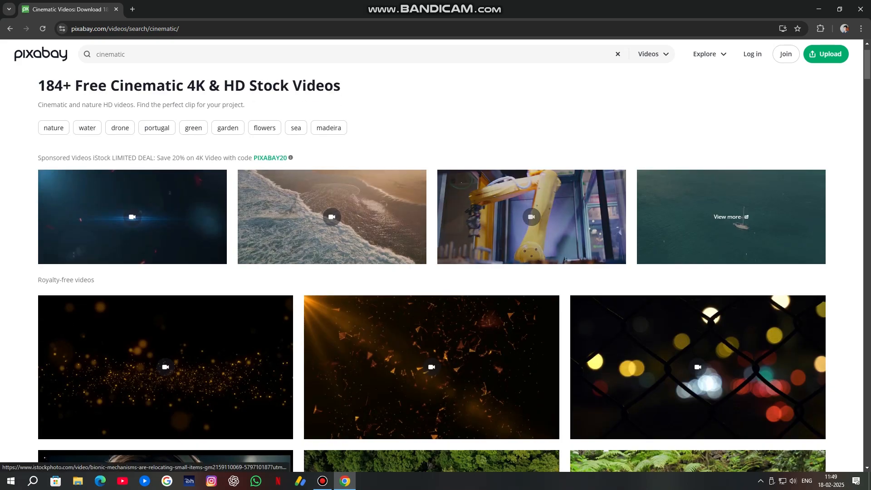
scroll(743, 218, "down", 4)
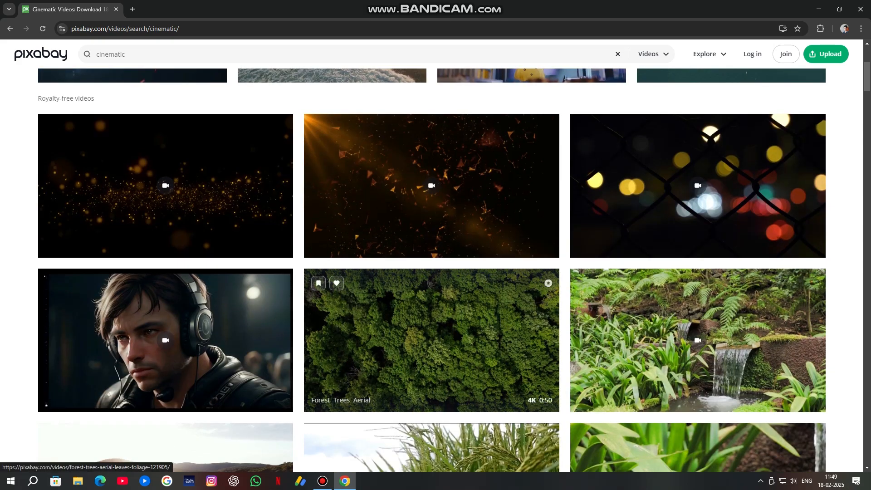
scroll(697, 250, "down", 1)
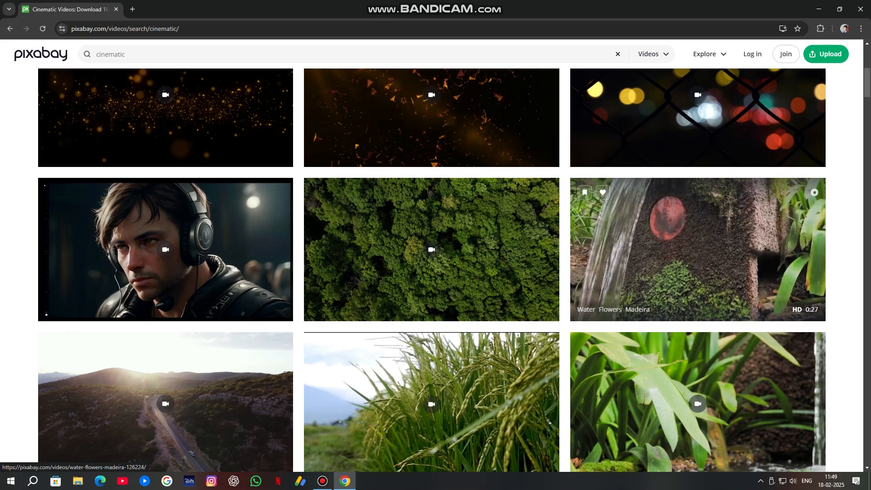
left_click(697, 249)
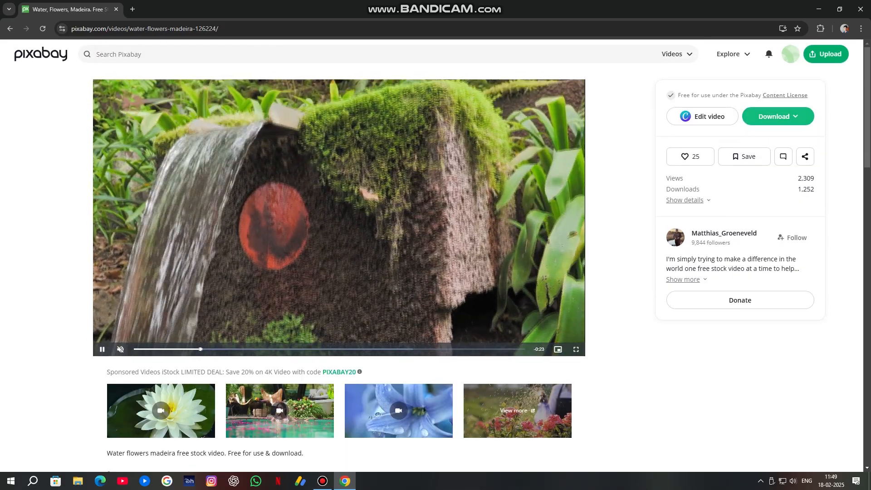
- Download the Water Flowers Madeira video as a 1920×1080 MP4 and check it in the recent download history
left_click(778, 117)
left_click(702, 205)
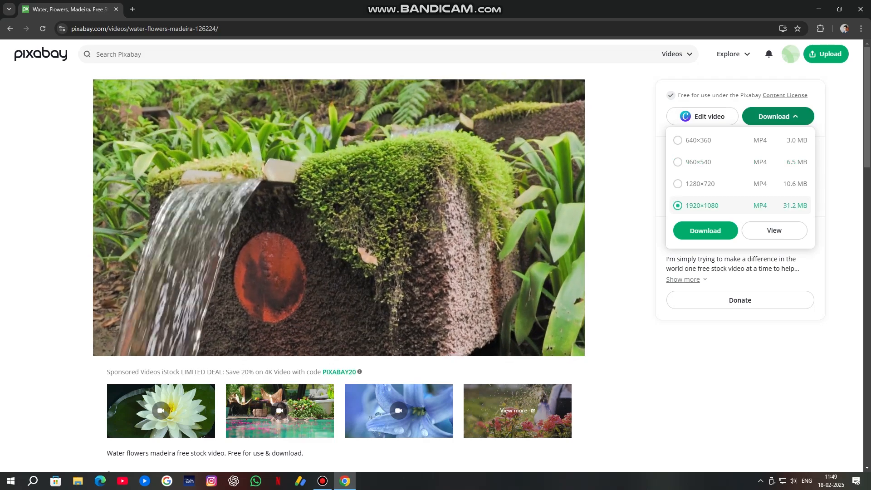
left_click(706, 230)
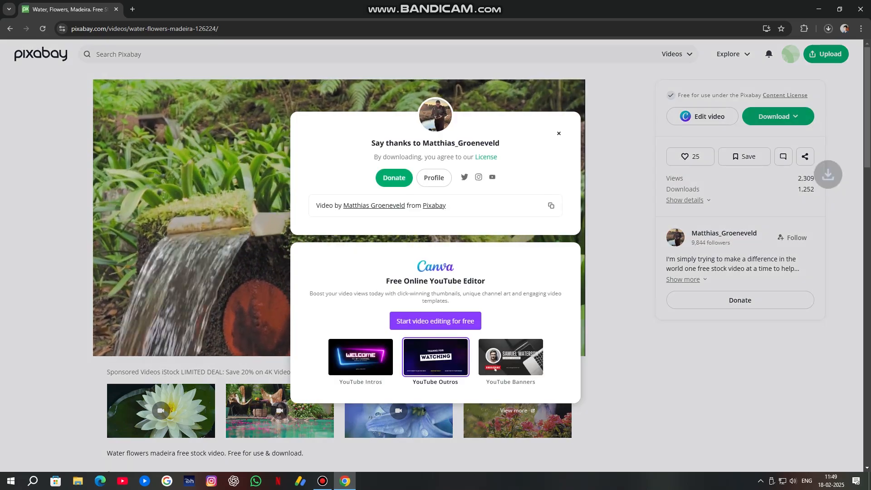
left_click(559, 133)
left_click(828, 28)
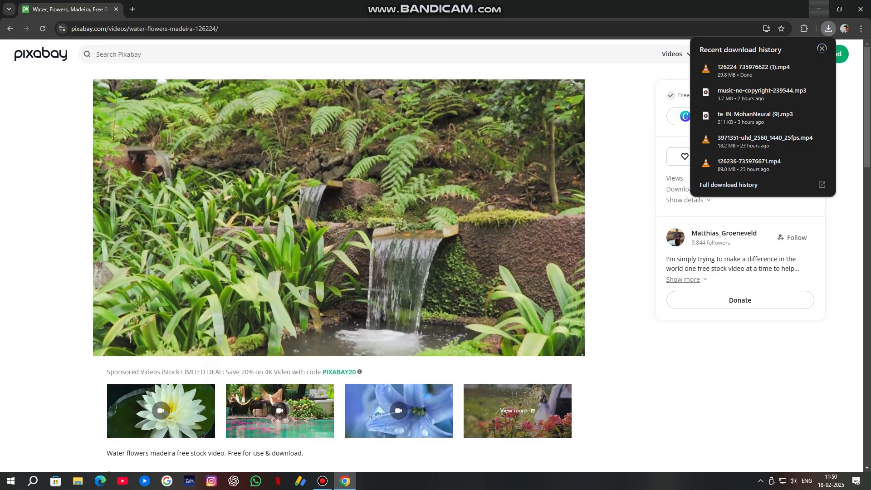
- Minimize the browser and launch Adobe Premiere Pro from the desktop
left_click(819, 9)
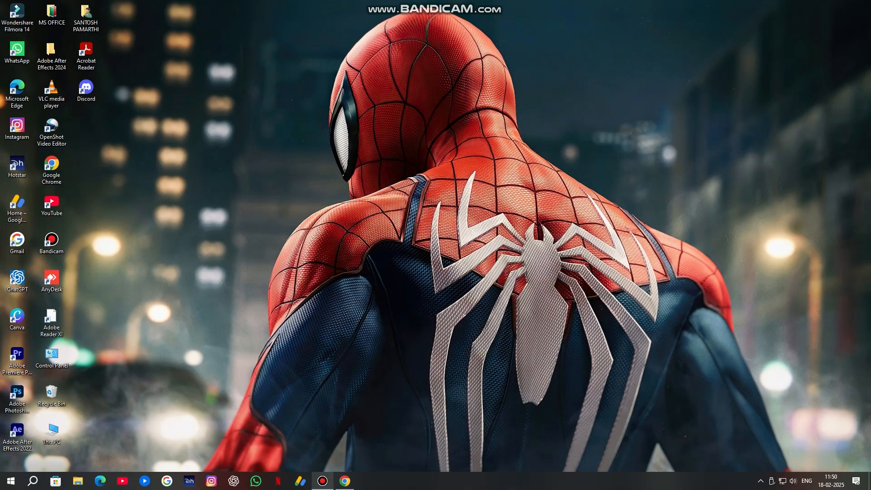
left_click(323, 481)
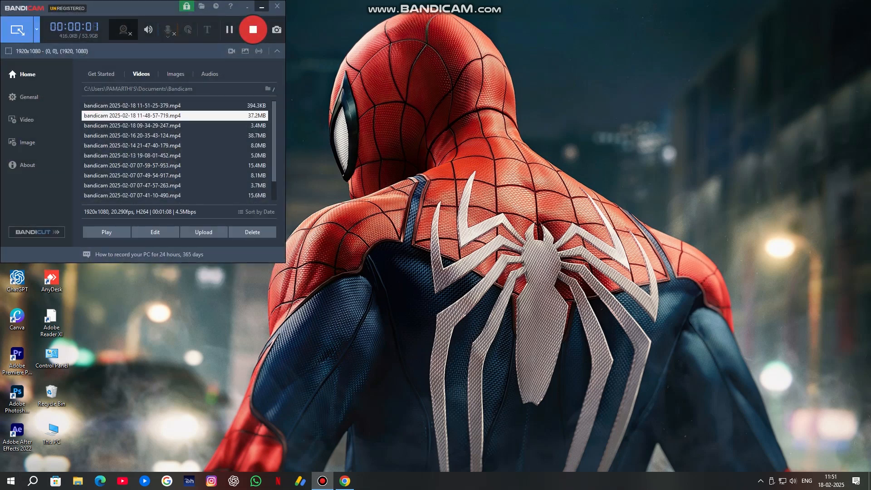
left_click(262, 6)
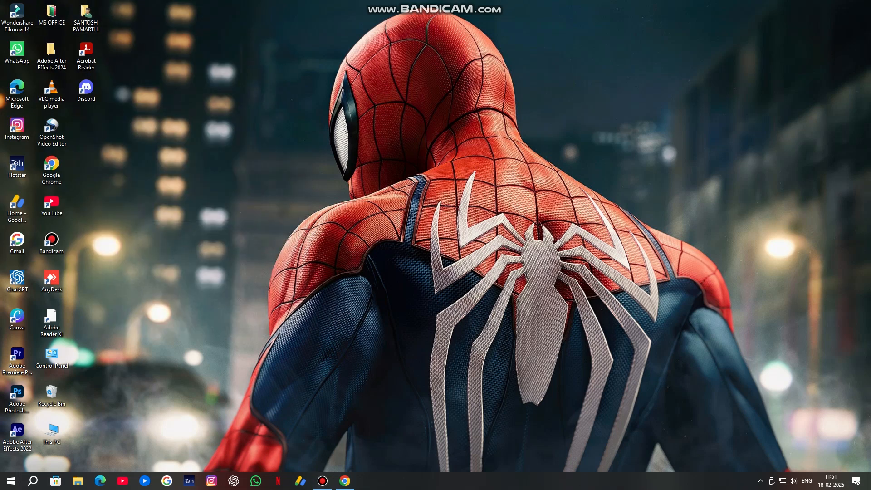
double_click(17, 358)
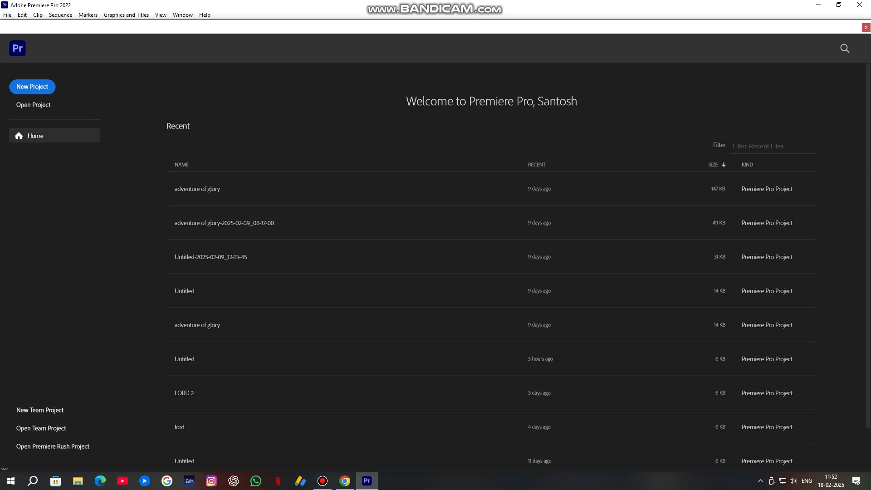
- Create a new project, using the project owner's first name as its name and selecting no media
left_click(32, 86)
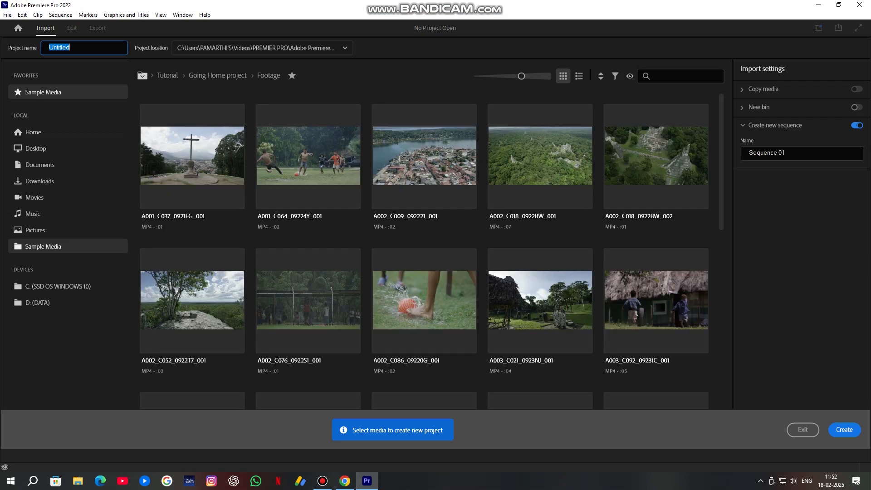
key("BackSpace")
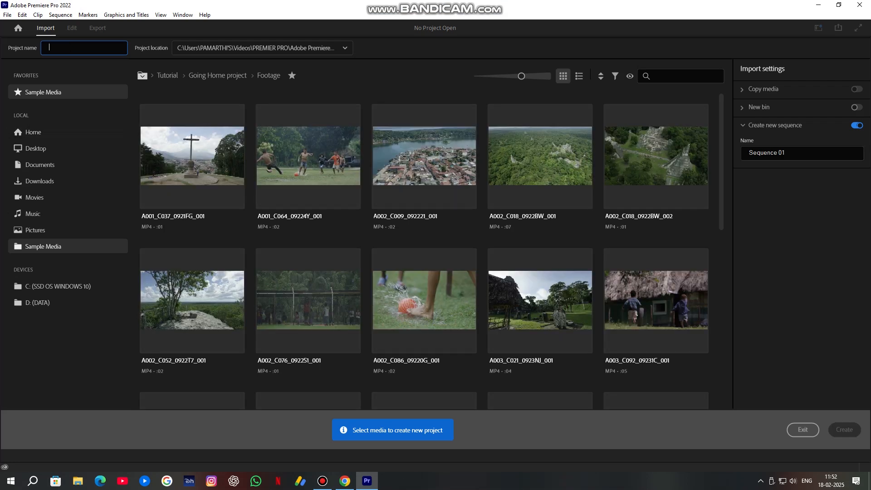
type("SA")
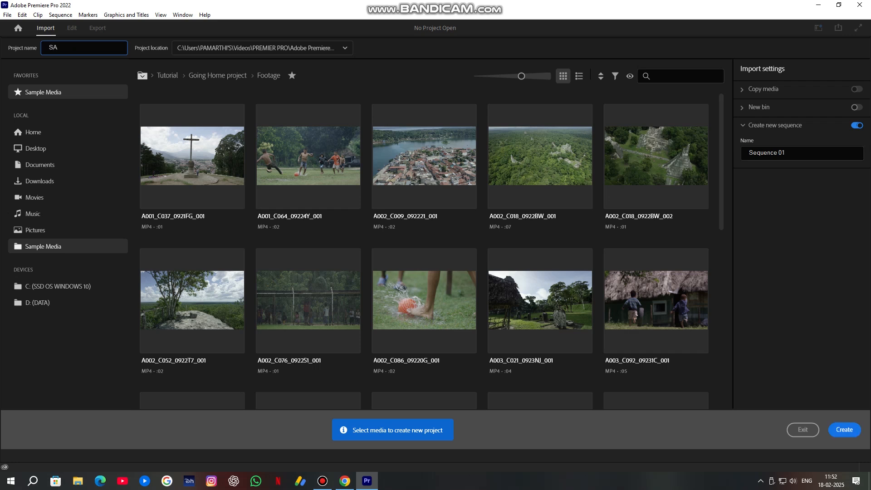
type("NTOSH")
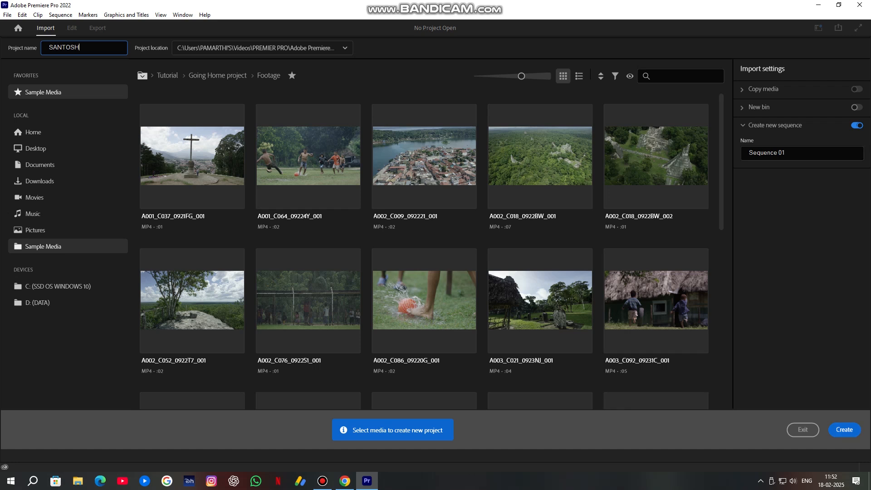
left_click(845, 430)
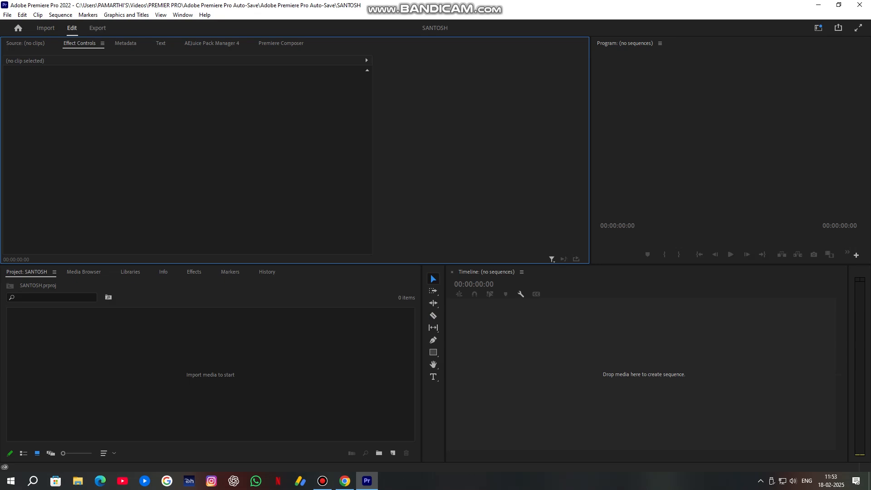
- Widen the Program monitor and bring up the detailed settings for a new sequence
left_click_drag(590, 149, 450, 150)
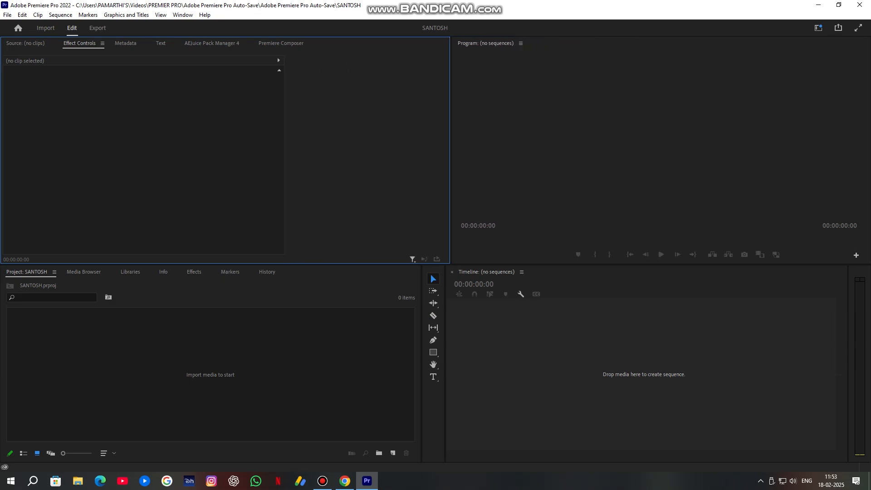
left_click(7, 14)
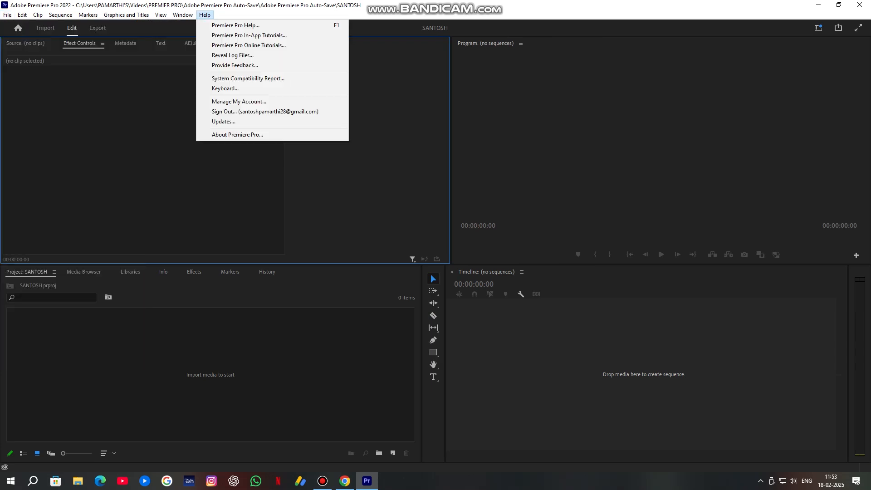
left_click(7, 14)
mouse_move(91, 25)
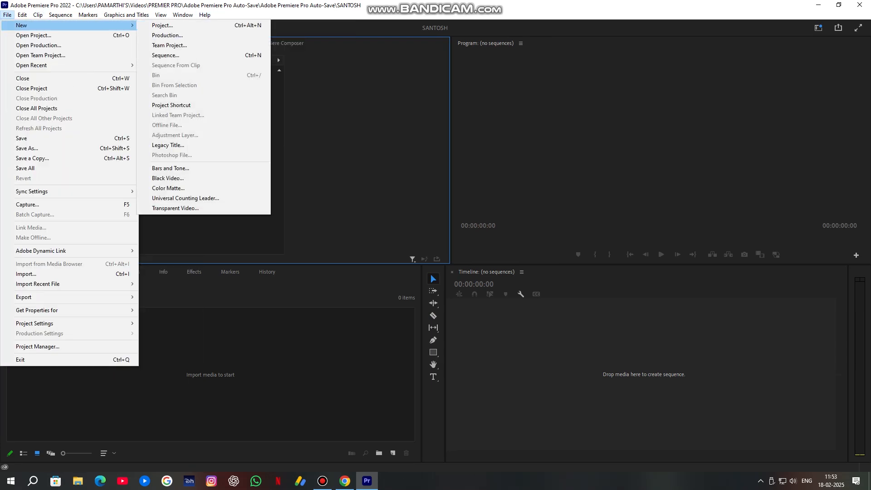
left_click(166, 55)
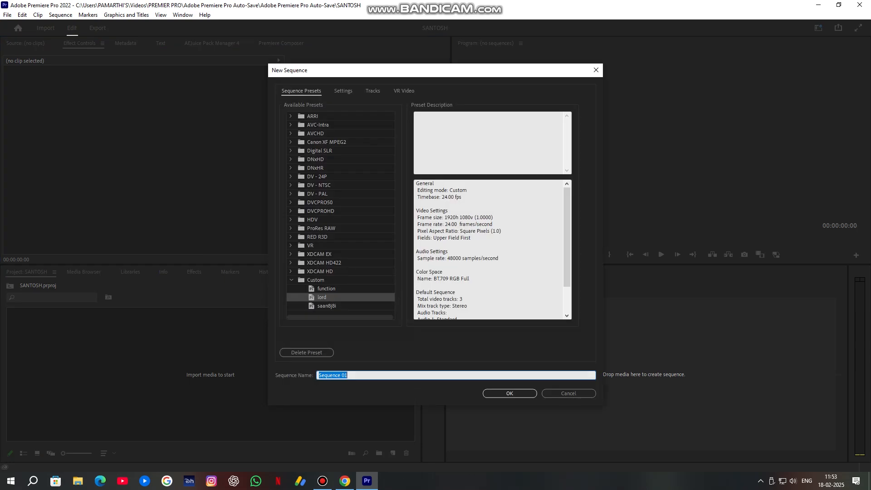
left_click(344, 91)
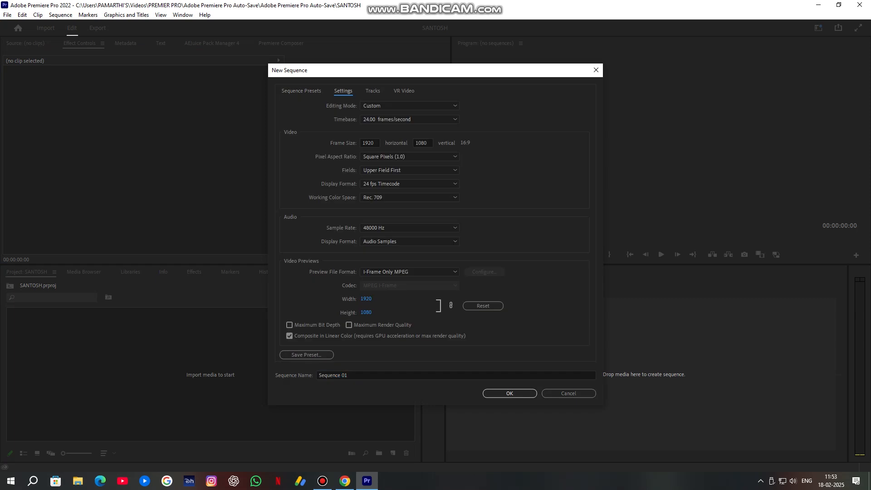
- Configure the new sequence with Custom editing mode, a 24.00 frames/second timebase and Square Pixels (1.0)
left_click(408, 106)
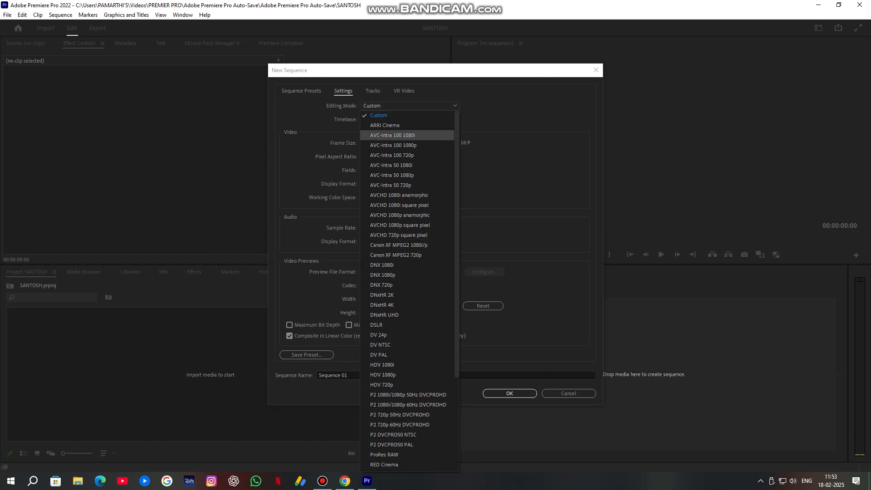
left_click(379, 115)
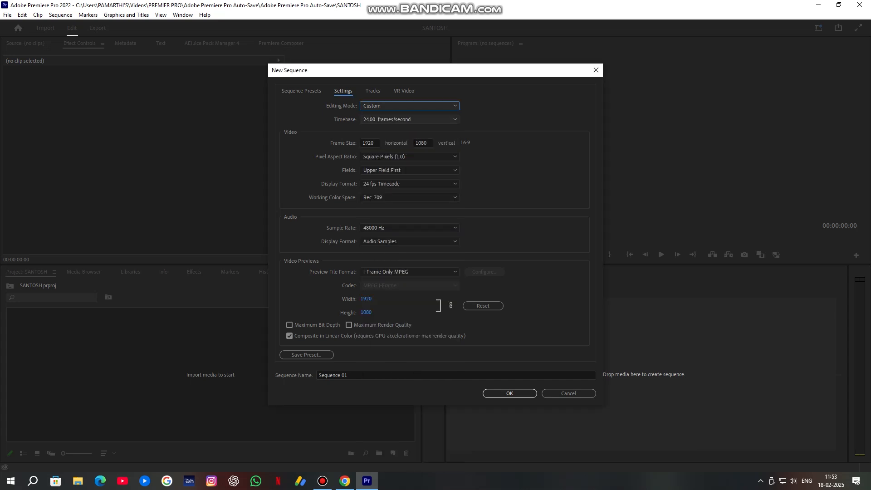
left_click(409, 120)
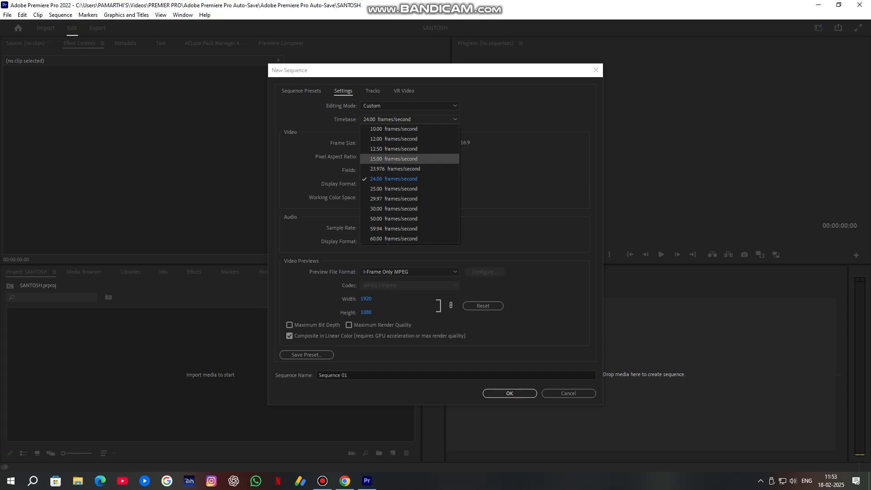
left_click(394, 179)
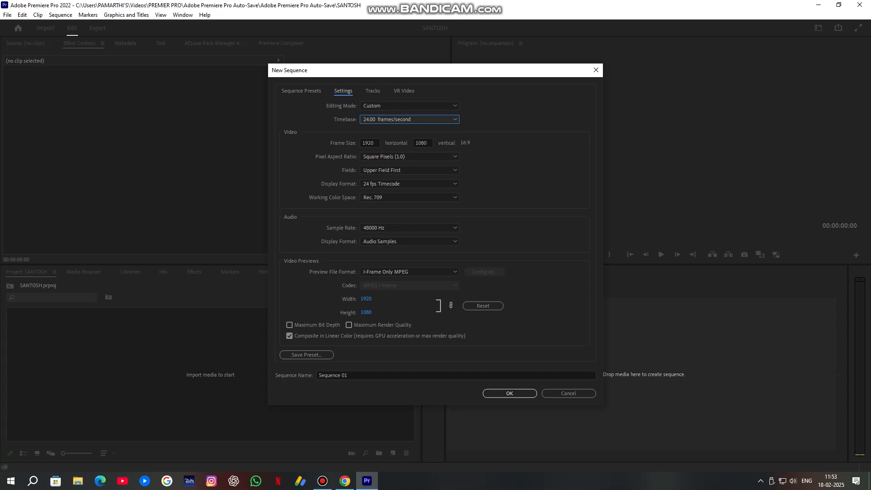
left_click(409, 156)
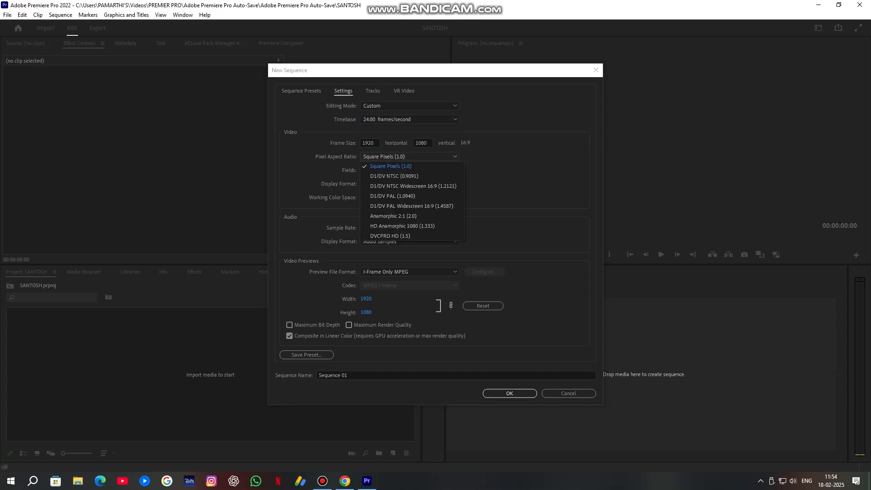
left_click(391, 166)
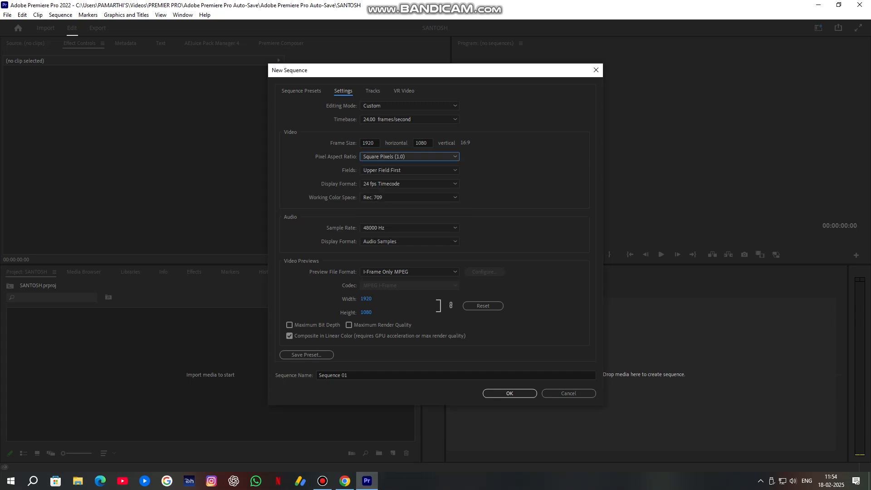
- Replace the sequence name with the project owner's first name and create the sequence
left_click(364, 375)
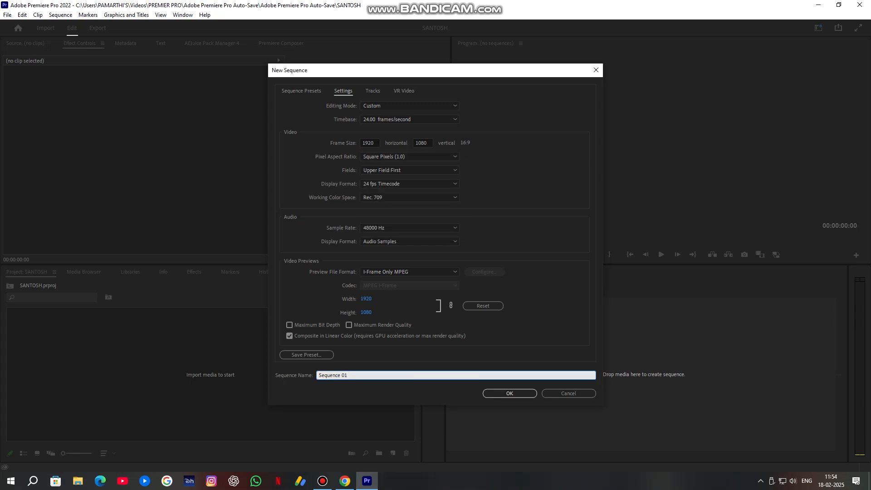
key("BackSpace")
key("BackSpace")
key("BackSpace")
key("BackSpace")
key("BackSpace")
key("BackSpace")
key("BackSpace")
key("BackSpace")
key("BackSpace")
type("SANTOSH")
key("Return")
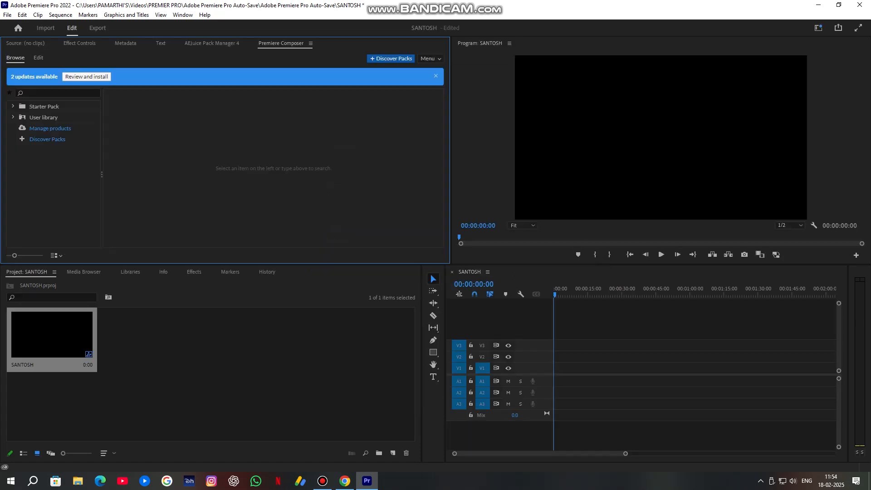
- Close the Premiere Composer and AEJuice Pack Manager 4 panels, and show Effect Controls
left_click(218, 377)
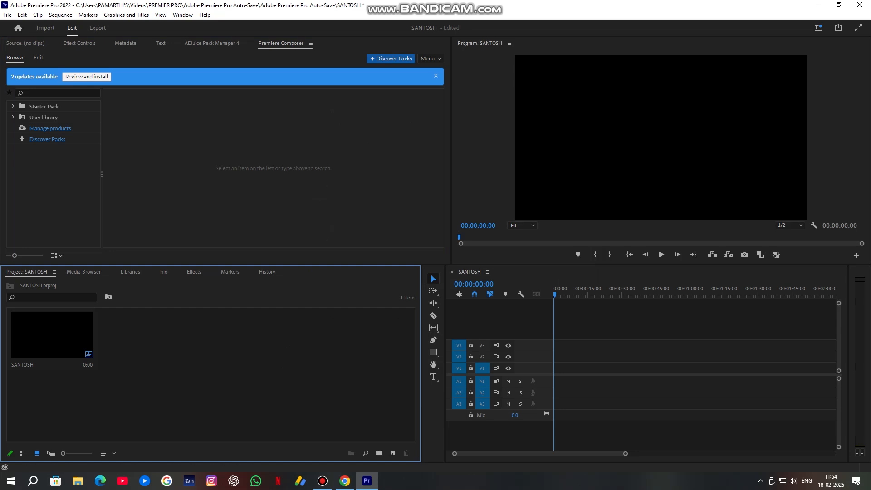
left_click(311, 43)
left_click(336, 46)
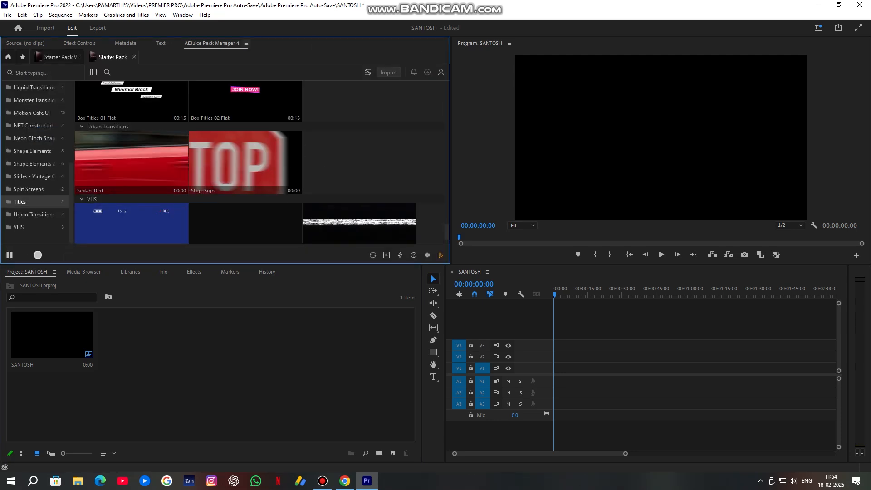
left_click(246, 43)
left_click(272, 46)
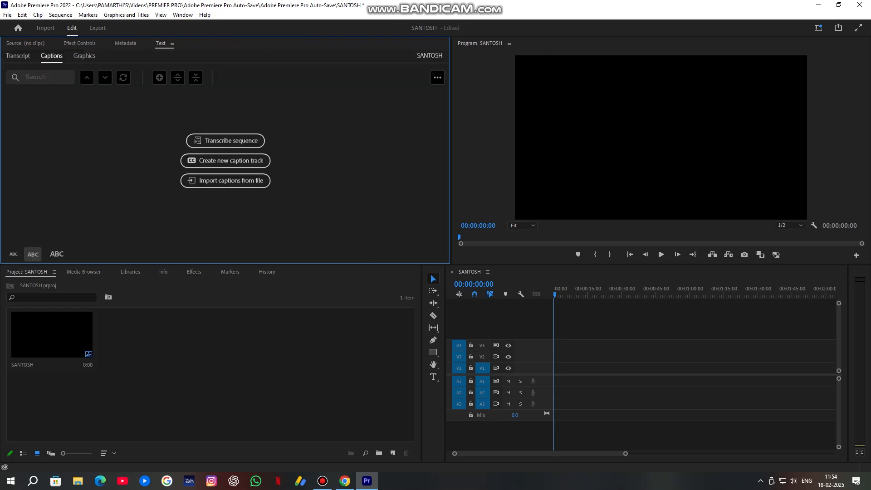
left_click(80, 43)
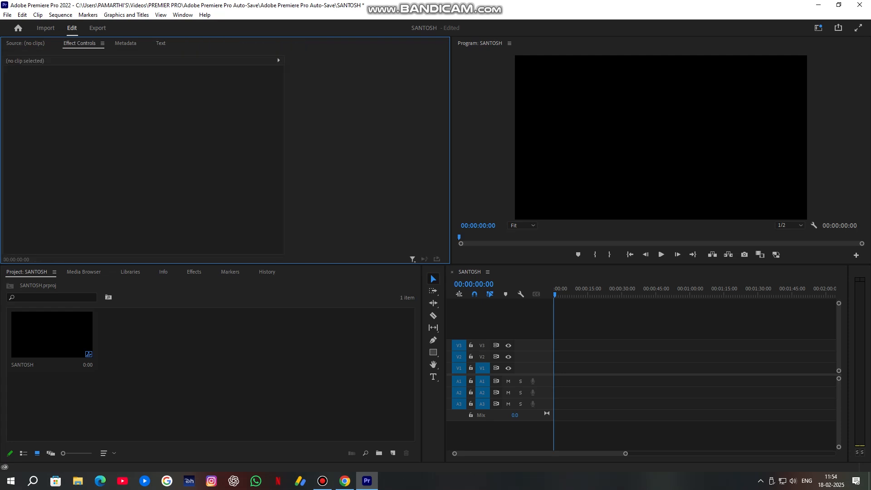
- Import the video "short" from the nested Adobe Premiere Pro Auto-Save folder inside Videos > PREMIER PRO
left_click(209, 377)
key("ctrl+i")
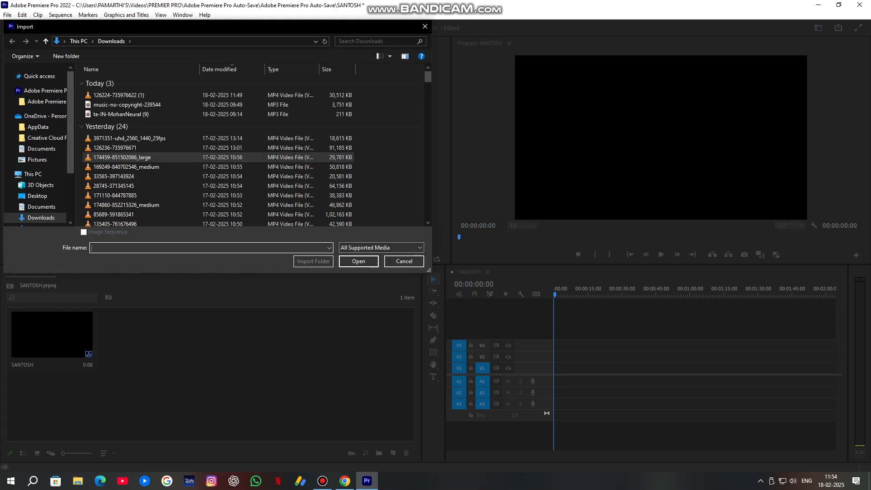
scroll(36, 174, "down", 1)
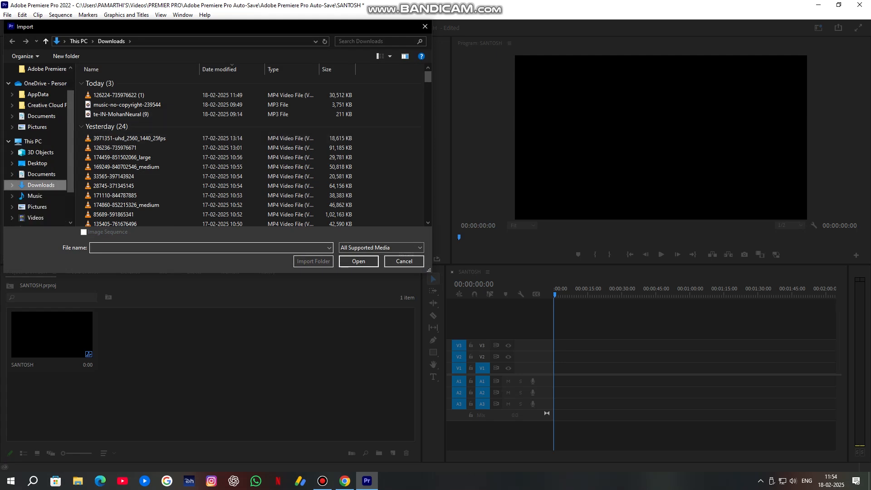
left_click(35, 218)
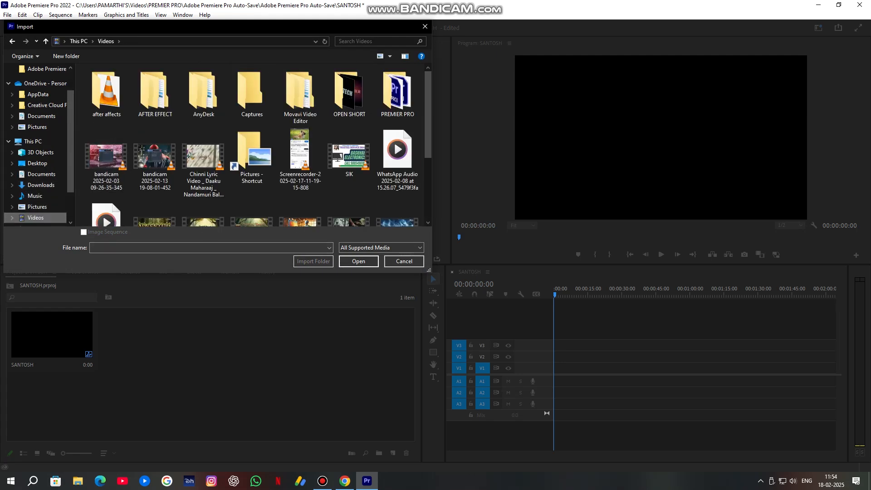
double_click(397, 93)
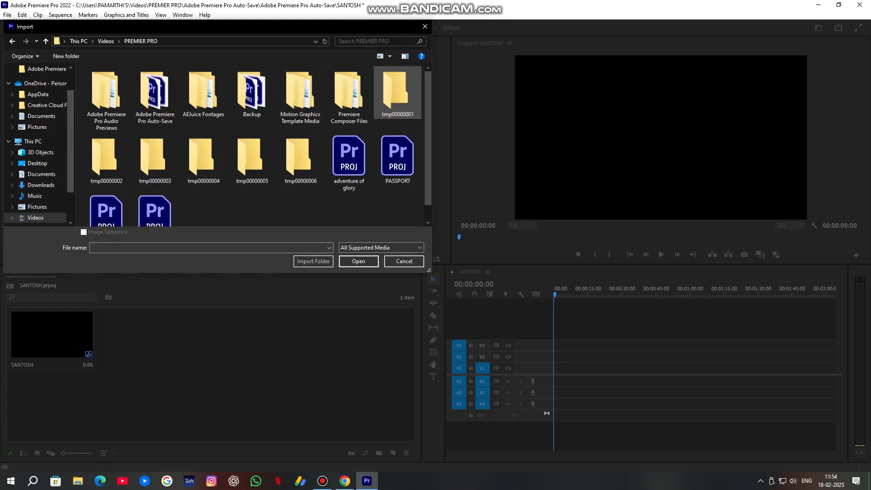
double_click(154, 97)
double_click(155, 97)
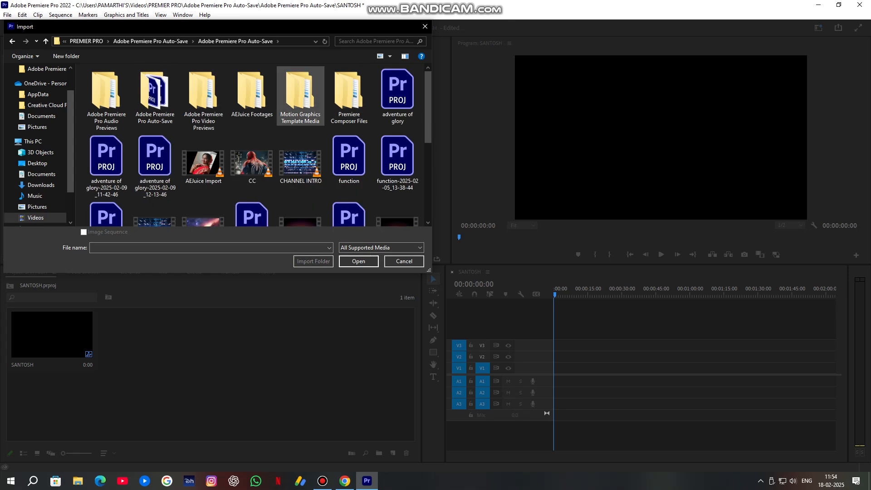
scroll(203, 136, "down", 4)
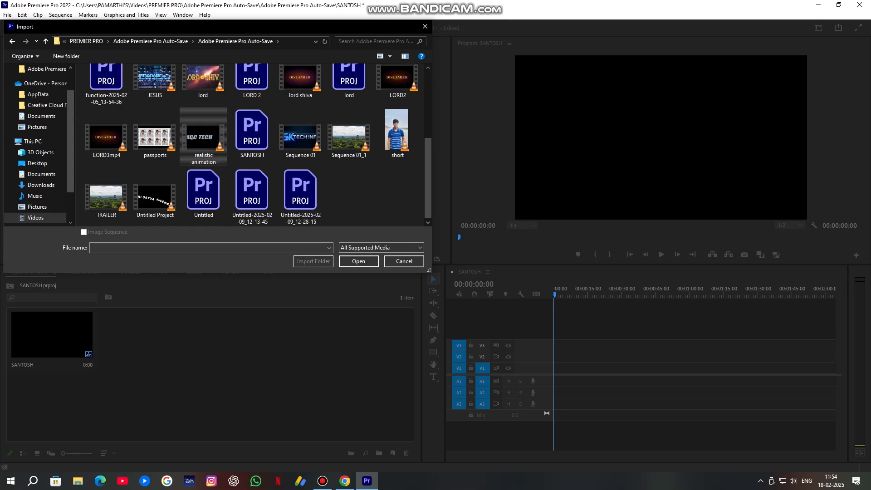
left_click(398, 134)
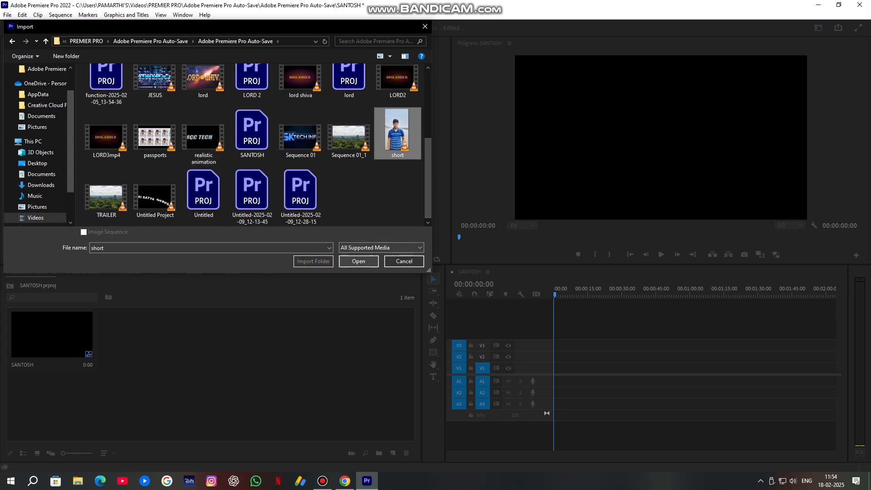
left_click(358, 261)
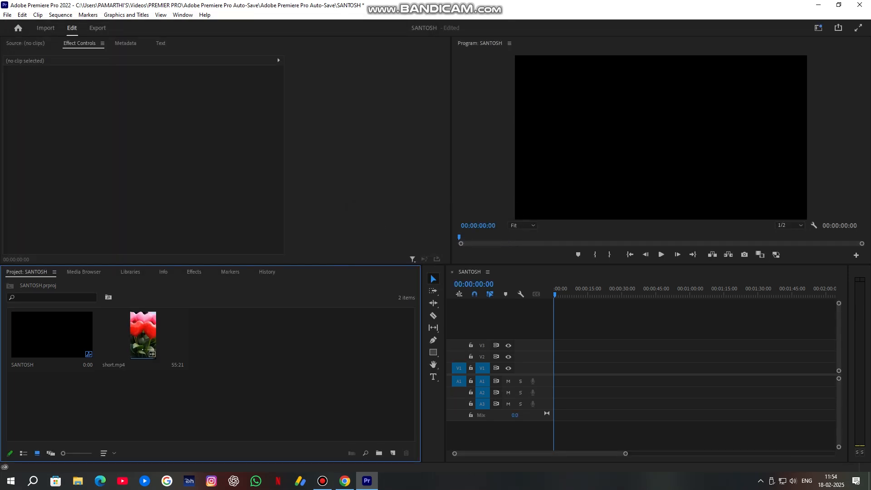
key("ctrl+i")
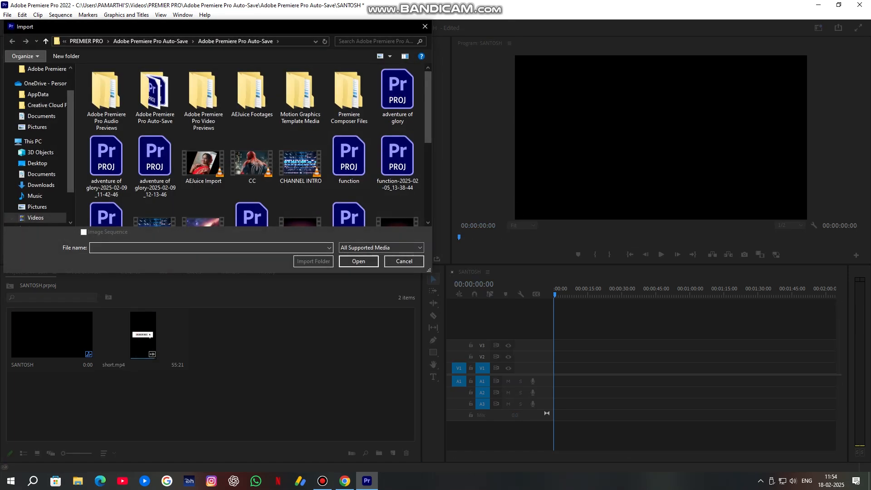
left_click(41, 184)
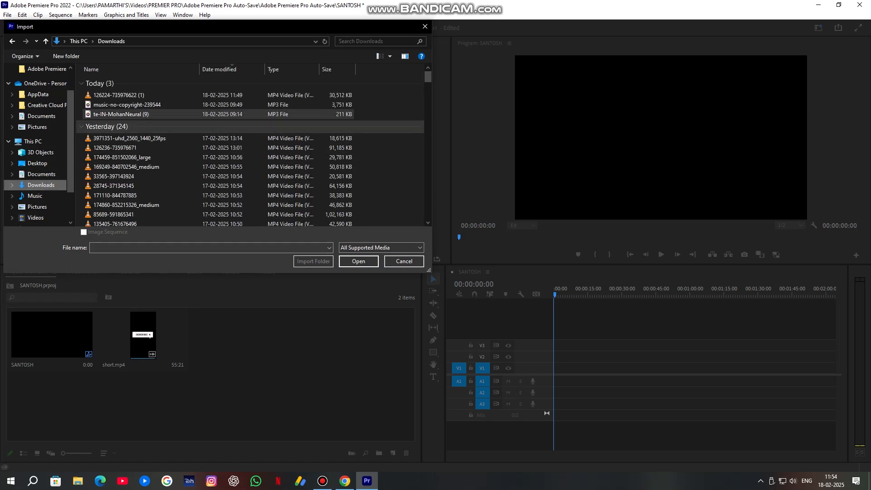
left_click(118, 95)
left_click(358, 261)
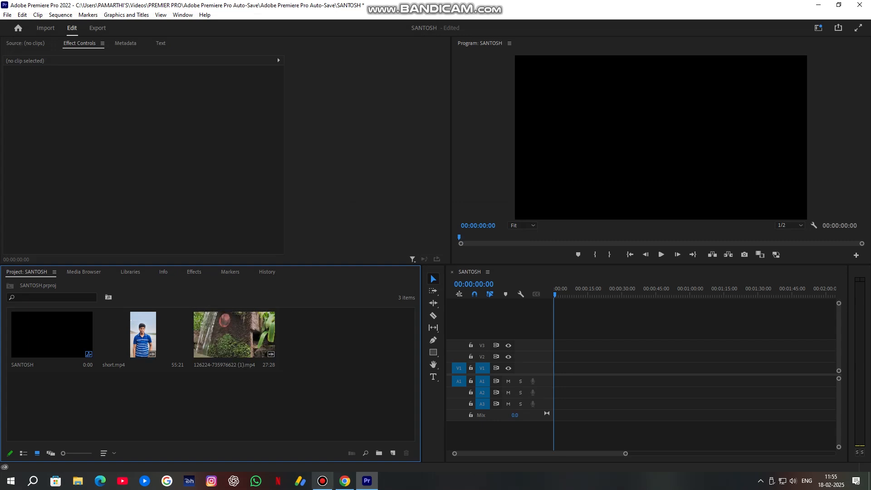
left_click(323, 481)
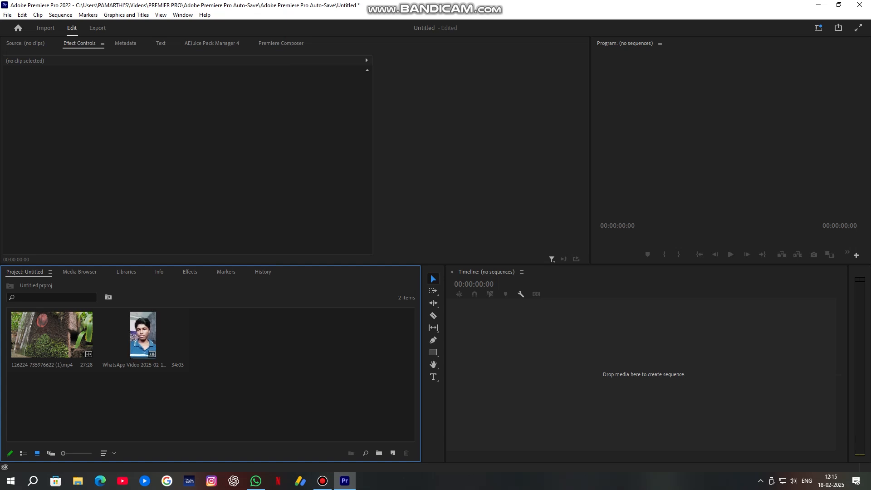
left_click(56, 336)
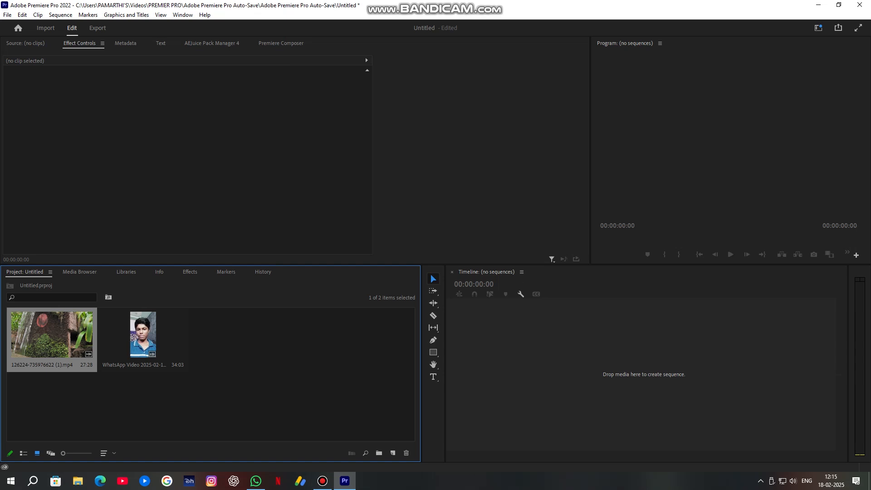
left_click_drag(56, 336, 644, 363)
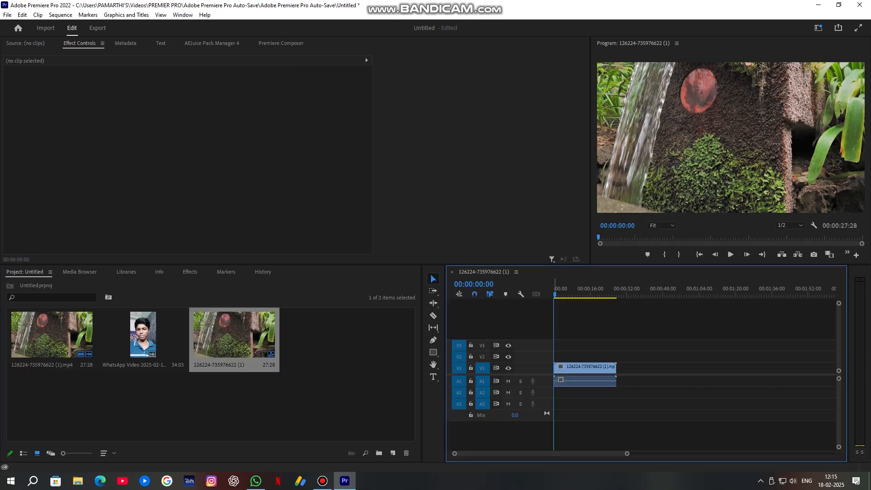
left_click_drag(591, 173, 456, 172)
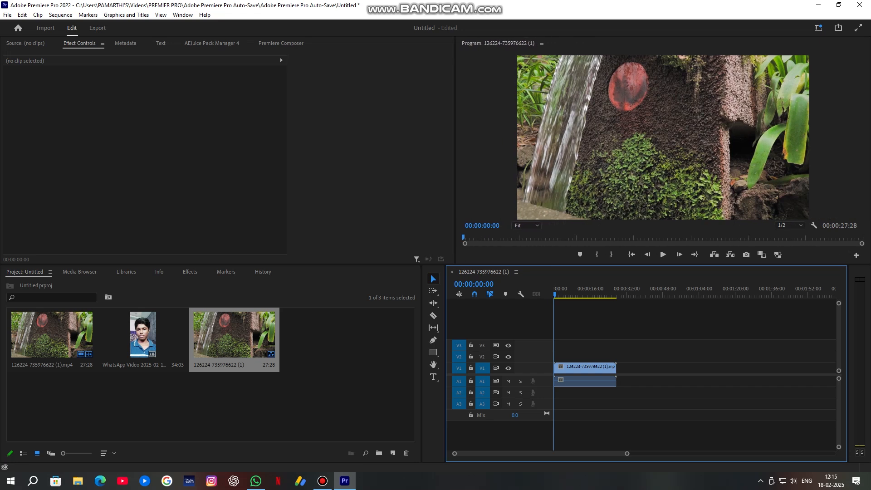
double_click(146, 360)
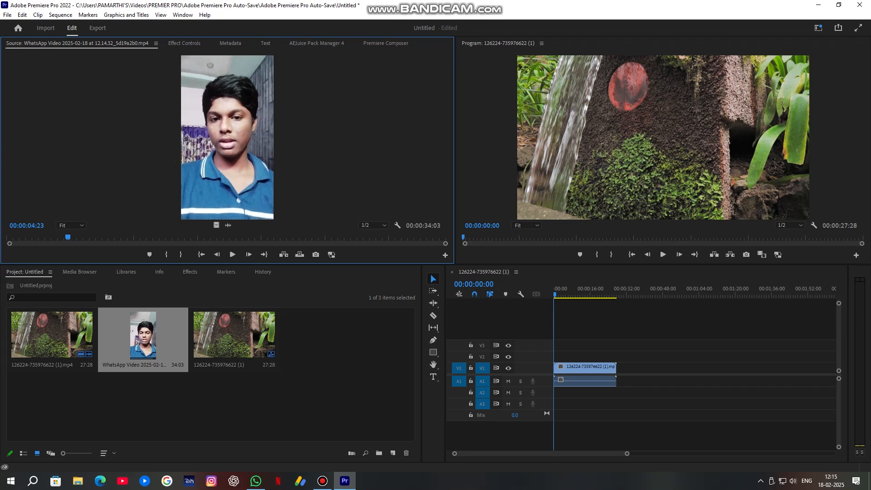
left_click_drag(217, 225, 630, 368)
right_click(580, 368)
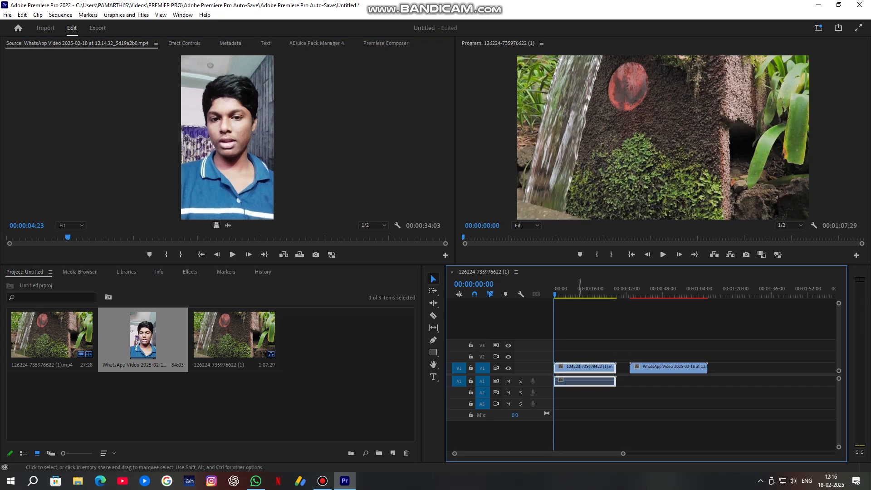
left_click(602, 162)
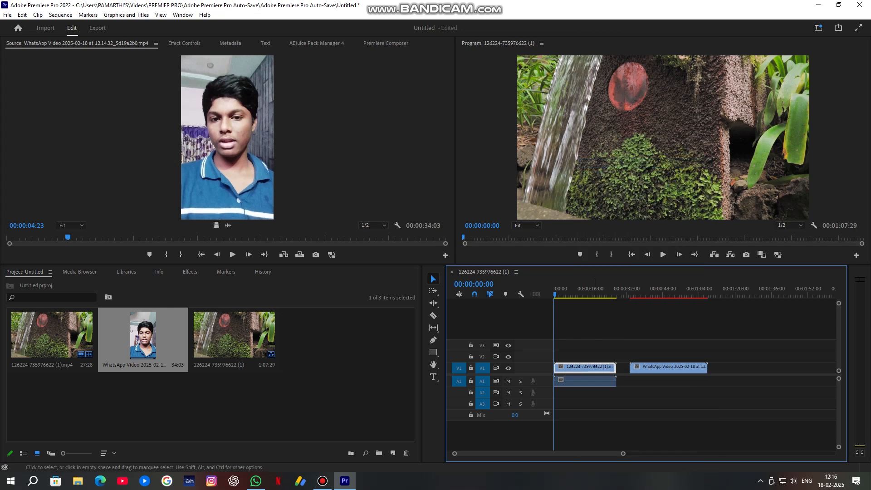
left_click(590, 381)
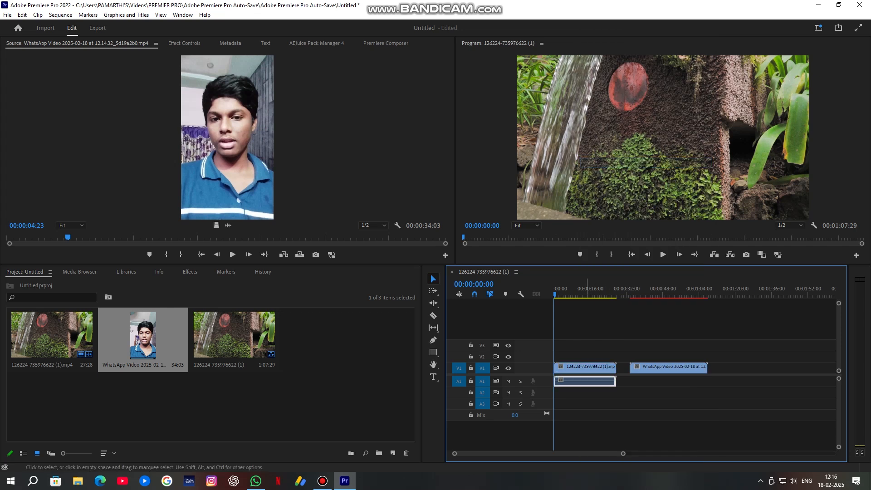
key("Delete")
- Park the playhead at 00:00:25:29 and turn on Comparison View in Lumetri Color's Color Wheels & Match
left_click_drag(575, 291, 612, 291)
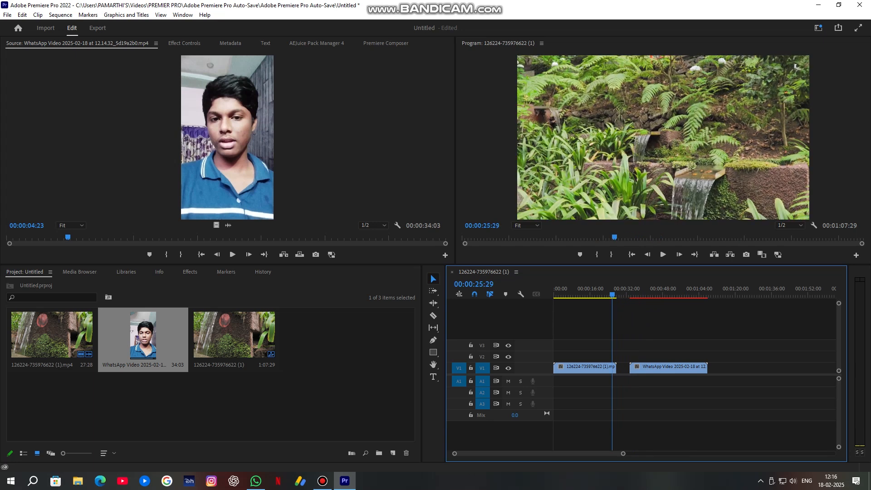
left_click(183, 15)
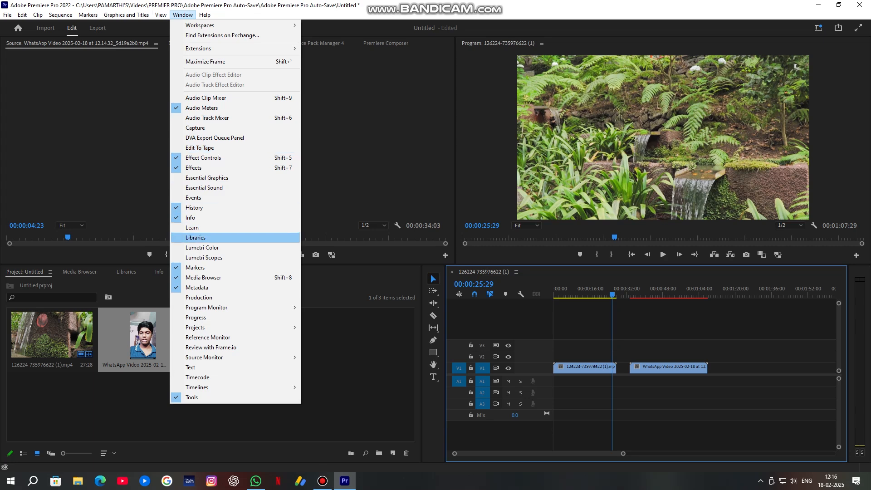
left_click(202, 247)
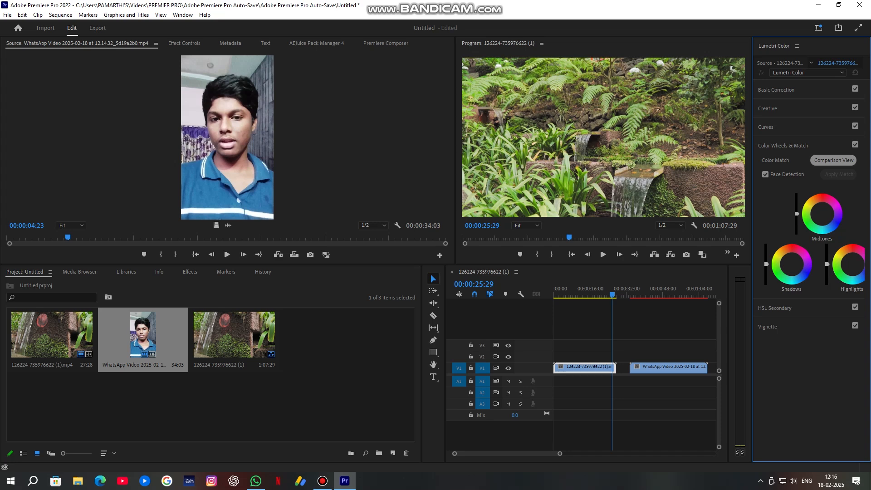
left_click(834, 160)
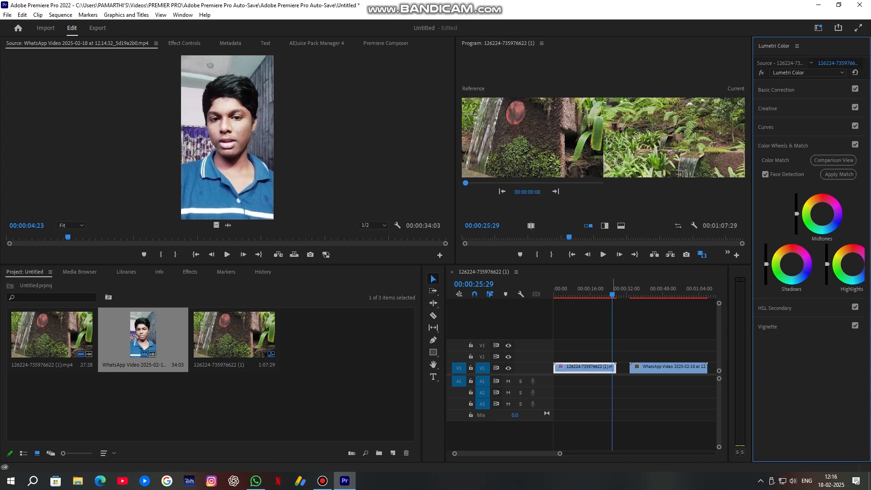
- With the playhead on the WhatsApp clip at 00:00:37:23, apply the color match from the 00:00:00:00 reference frame
left_click_drag(612, 295, 640, 295)
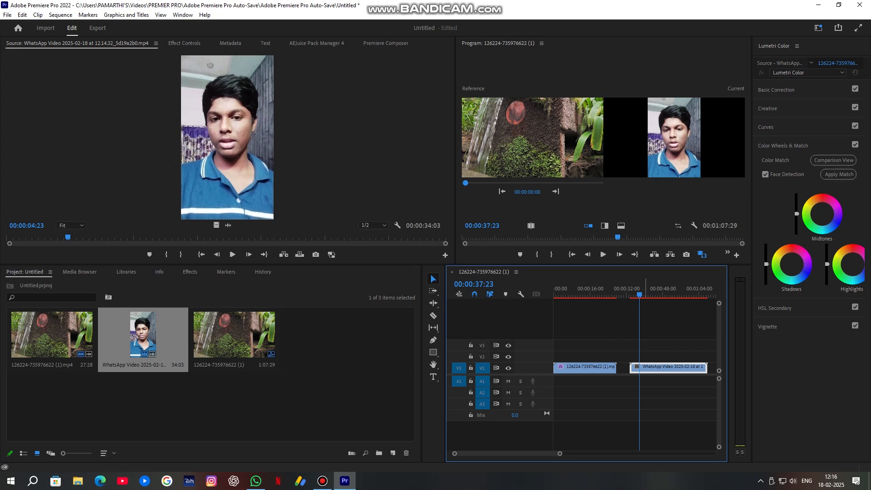
mouse_move(640, 295)
left_mouse_down()
mouse_move(675, 295)
mouse_move(599, 295)
mouse_move(640, 295)
left_mouse_up()
left_click(839, 175)
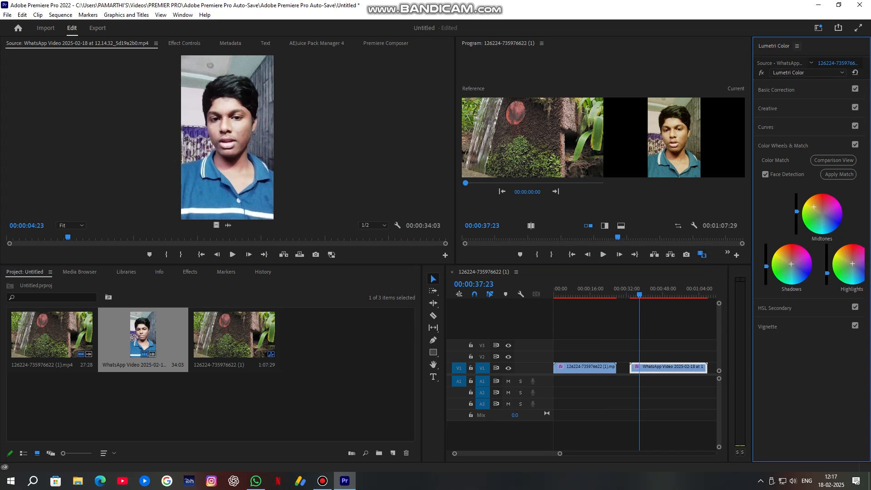
- Leave Comparison View and play the sequence from just before the WhatsApp clip to review its matched colors
left_click(797, 46)
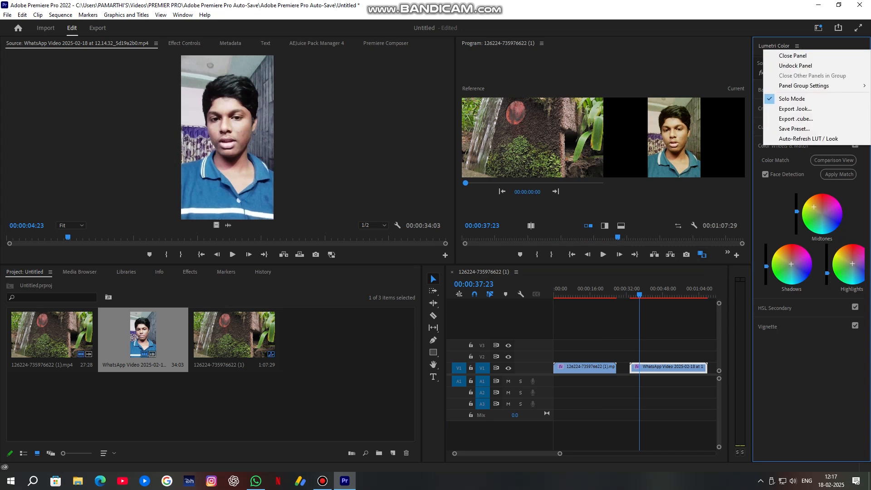
left_click(702, 255)
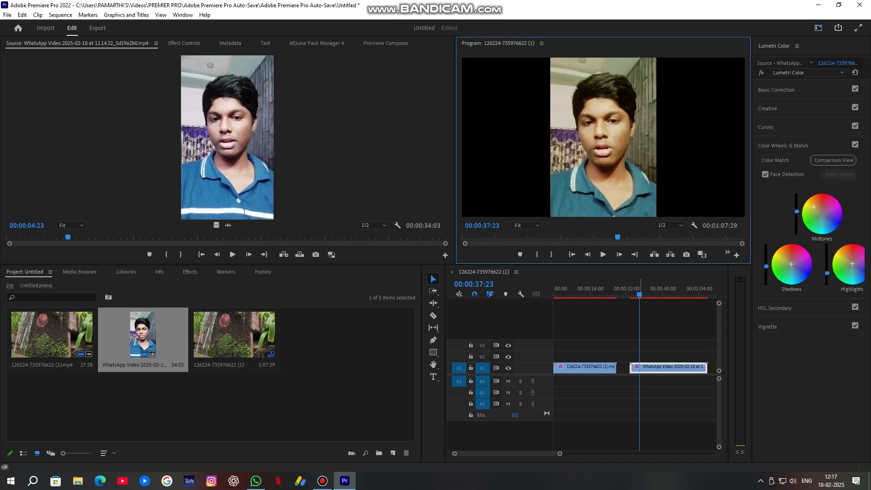
left_click_drag(640, 294, 624, 295)
key("space")
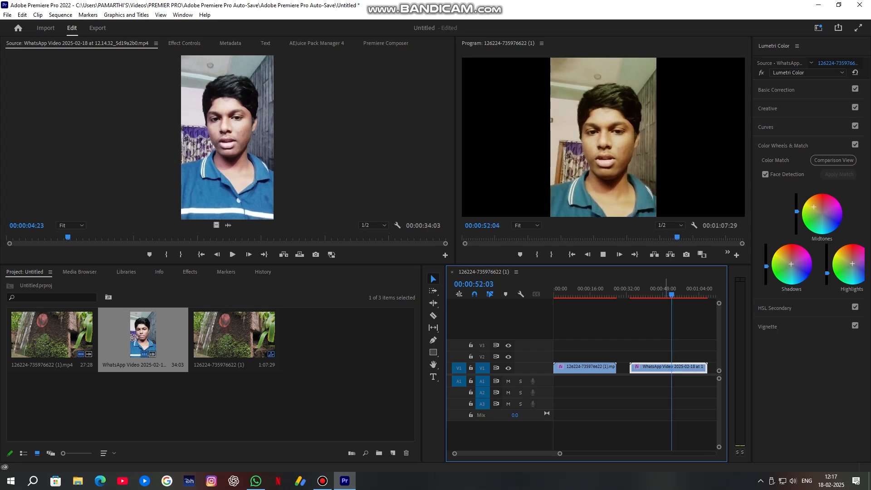
key("space")
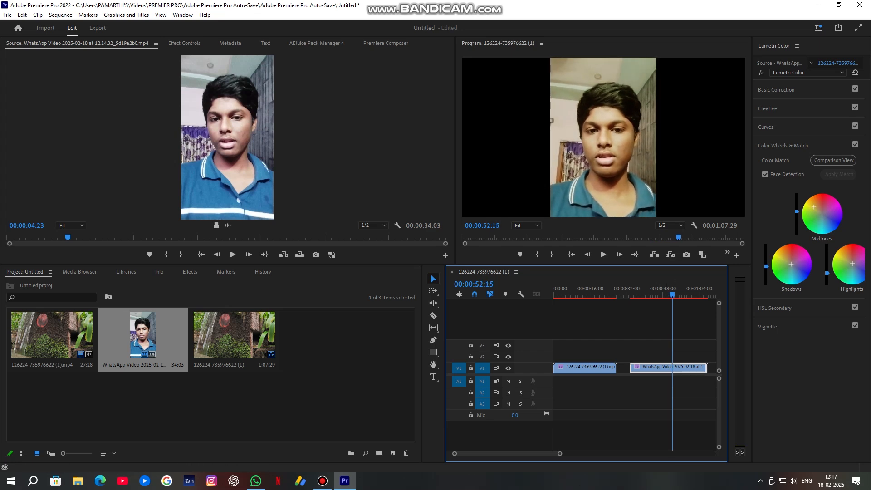
- Import the video 3971351-uhd_2560_1440_25fps from the Downloads folder into the project
left_click(272, 405)
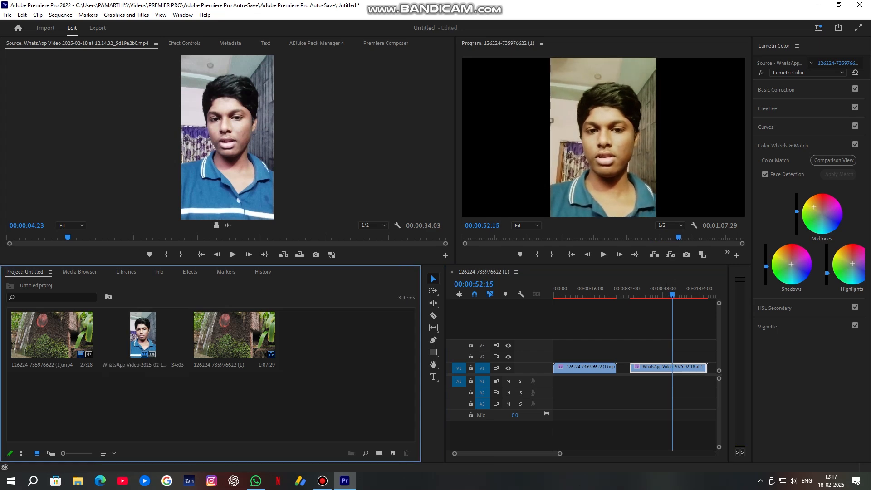
key("ctrl+i")
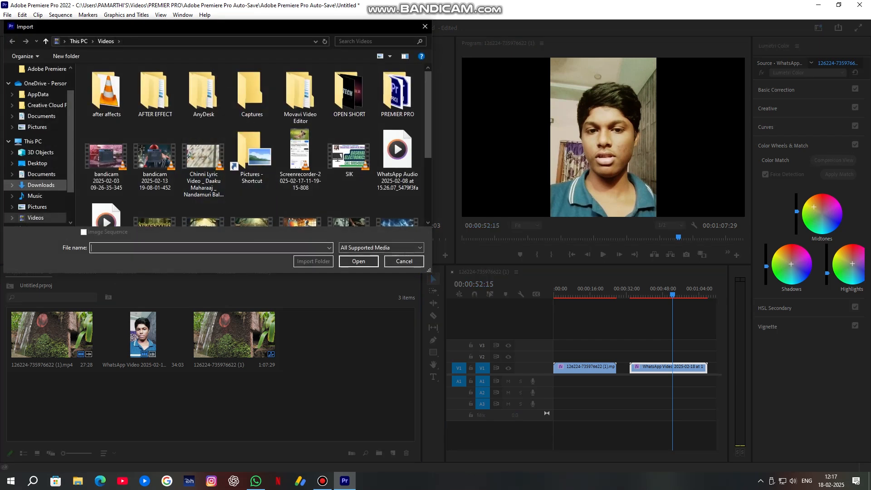
left_click(41, 185)
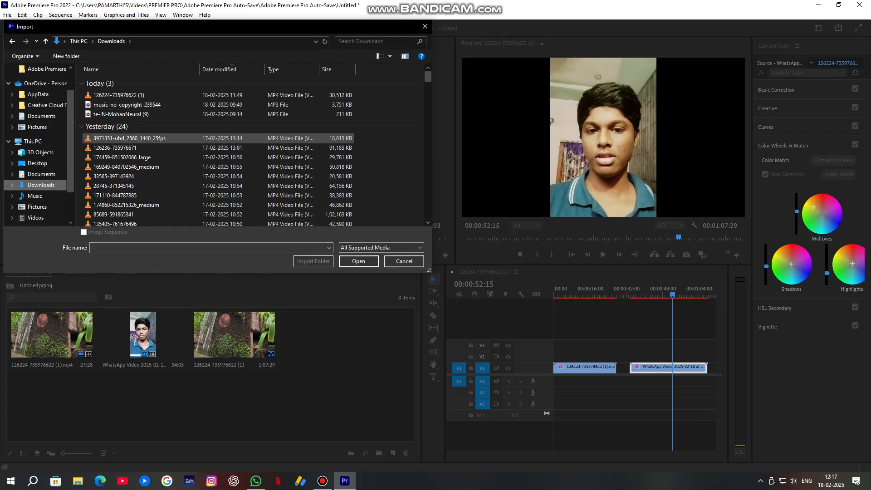
left_click(129, 139)
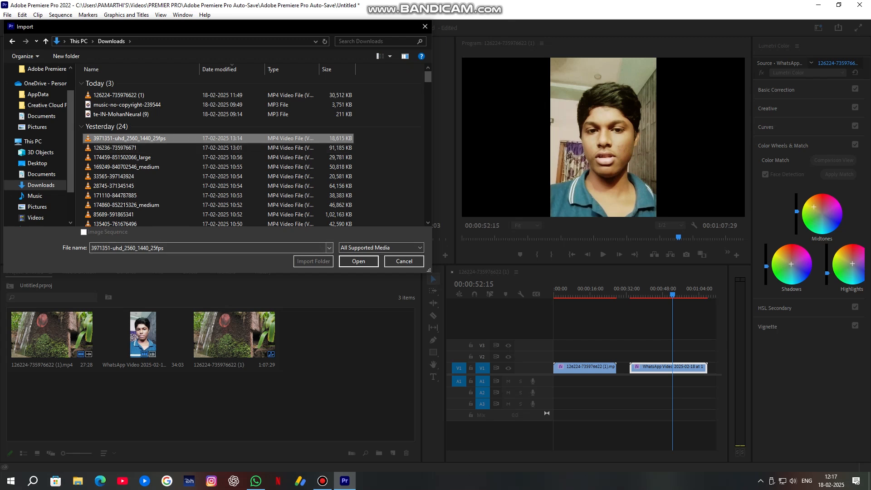
left_click(358, 261)
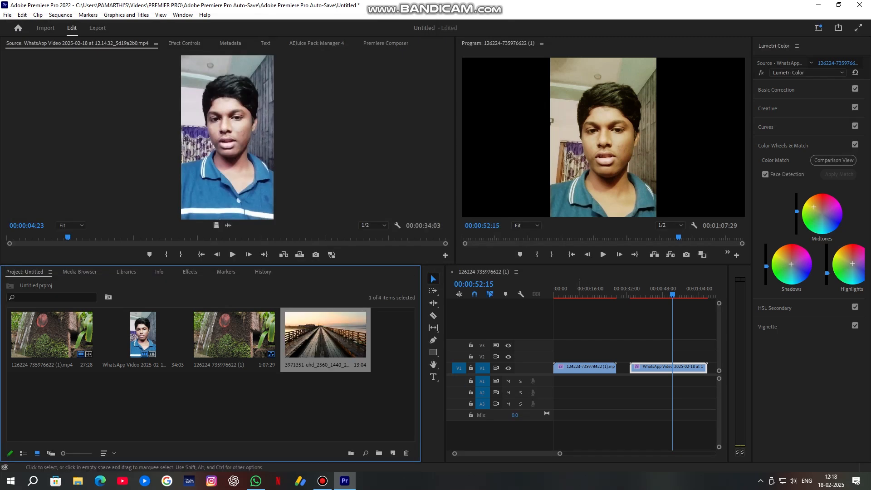
left_click(579, 368)
key("Delete")
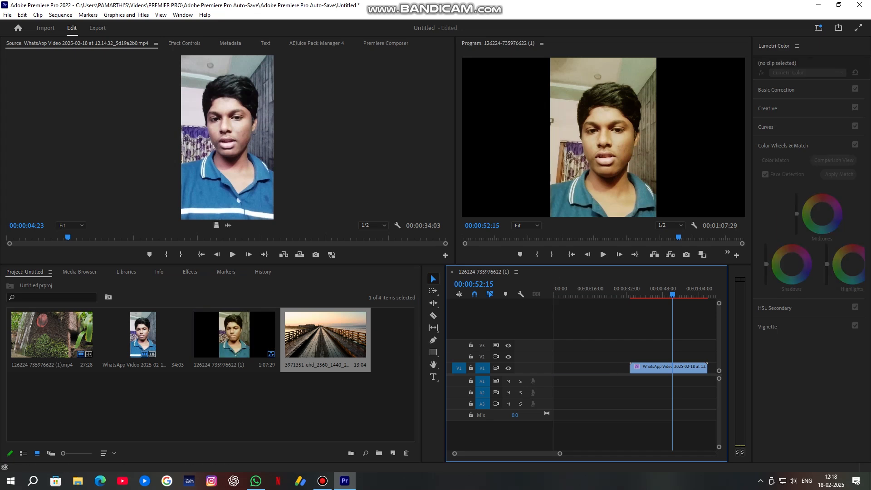
- Place the 3971351-uhd_2560_1440_25fps clip at the start of V1 and move the WhatsApp clip earlier to start at about 00:00:22
left_click_drag(325, 335, 557, 368)
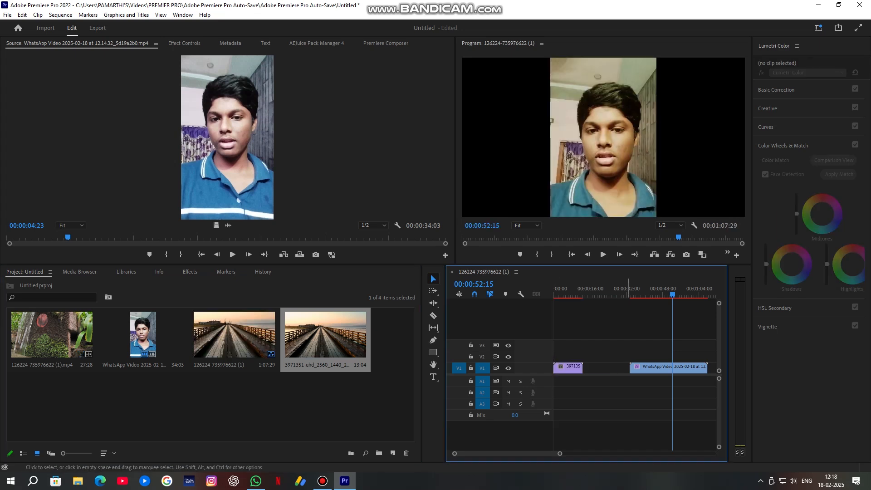
left_click_drag(672, 294, 575, 295)
left_click_drag(658, 368, 681, 367)
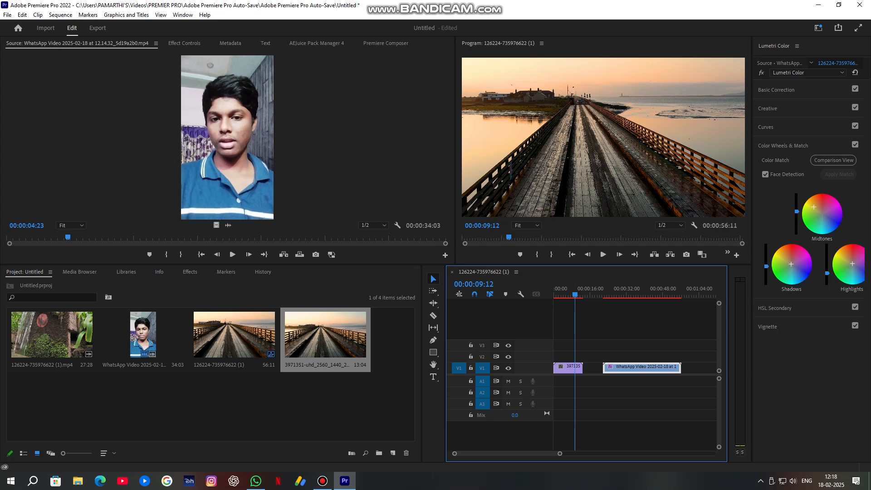
- In Comparison View, apply the color match from the 00:00:00:00 bridge reference to the WhatsApp clip with the playhead at 00:00:24:17
left_click_drag(622, 295, 578, 295)
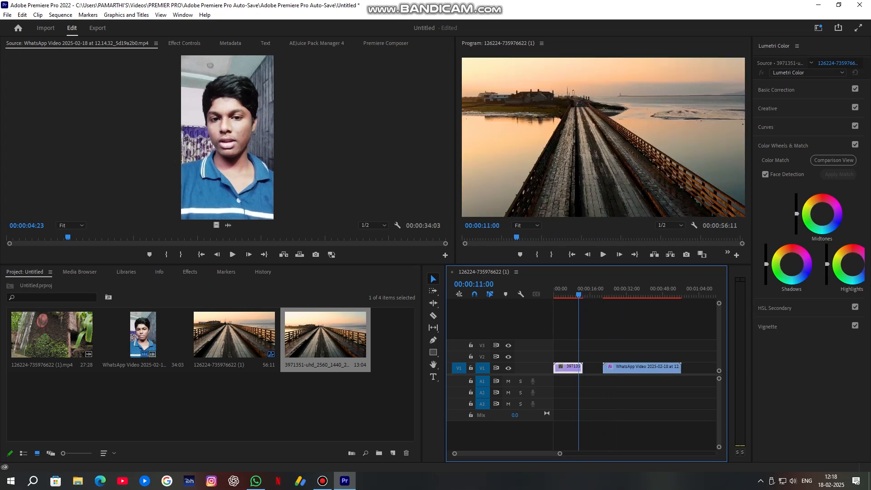
left_click(834, 160)
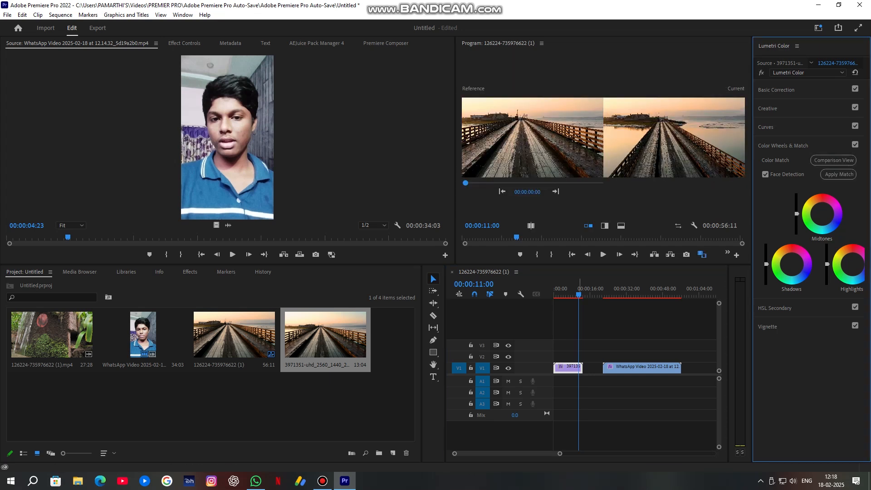
left_click_drag(578, 294, 609, 294)
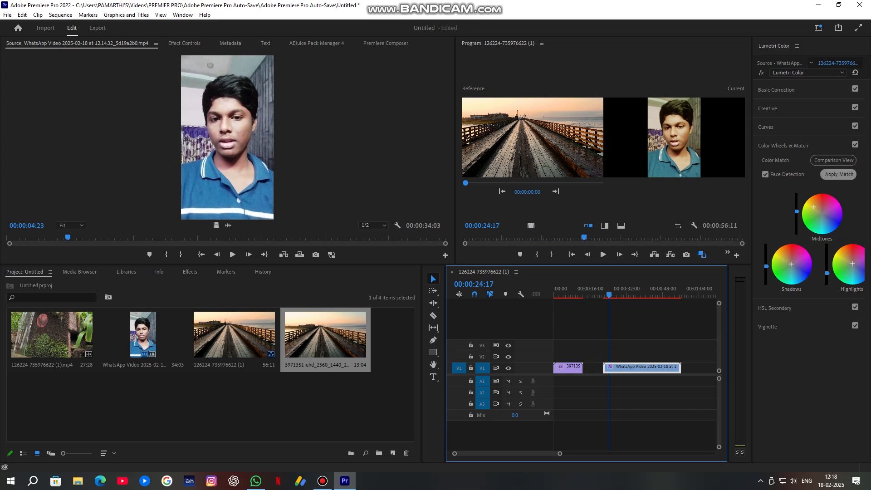
left_click(839, 175)
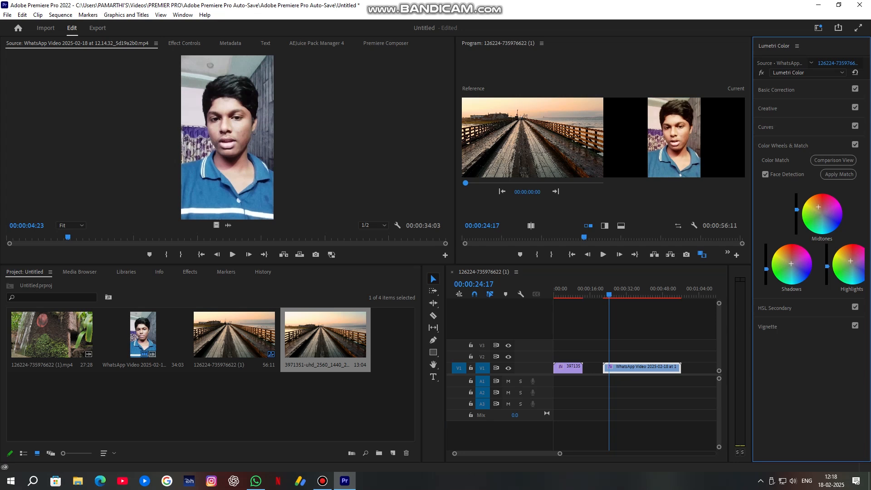
- Leave Comparison View and scrub through the WhatsApp and bridge clips to compare their colors
left_click(702, 255)
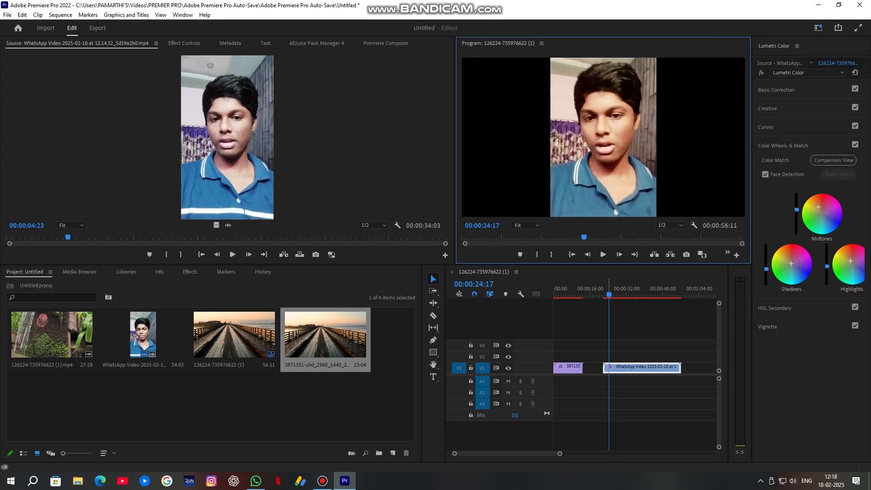
left_click_drag(609, 294, 651, 295)
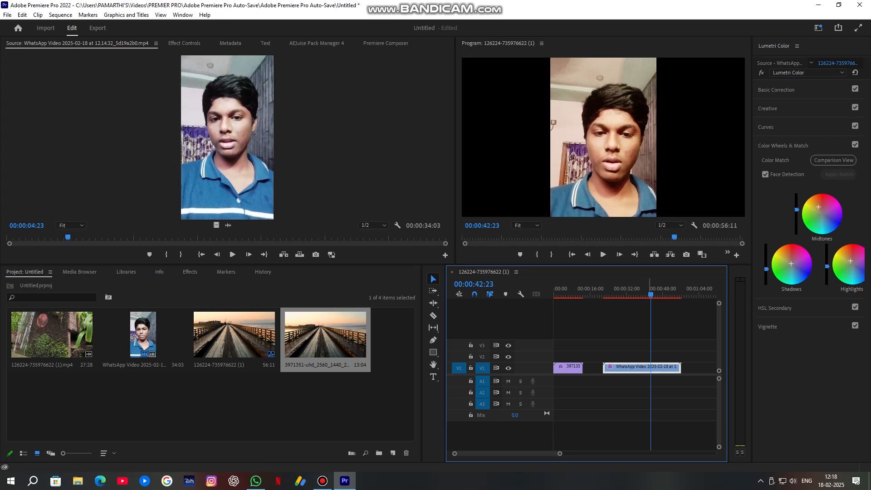
left_click_drag(650, 295, 567, 295)
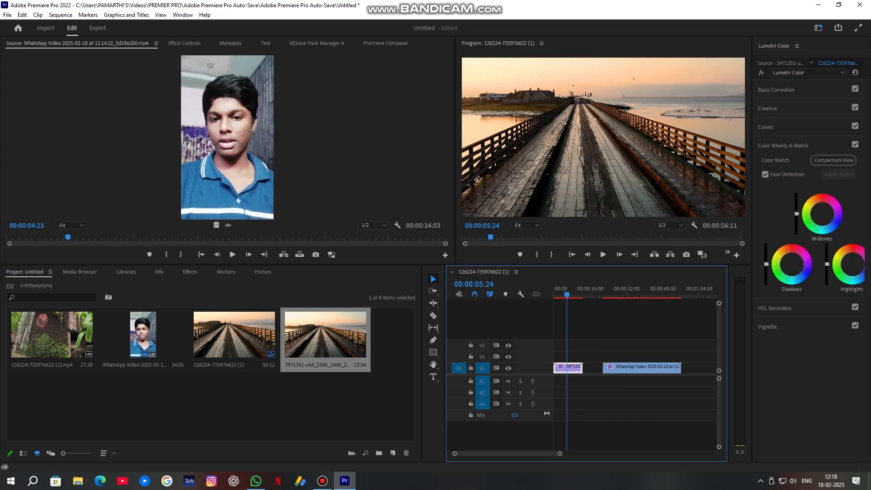
left_click_drag(567, 295, 606, 295)
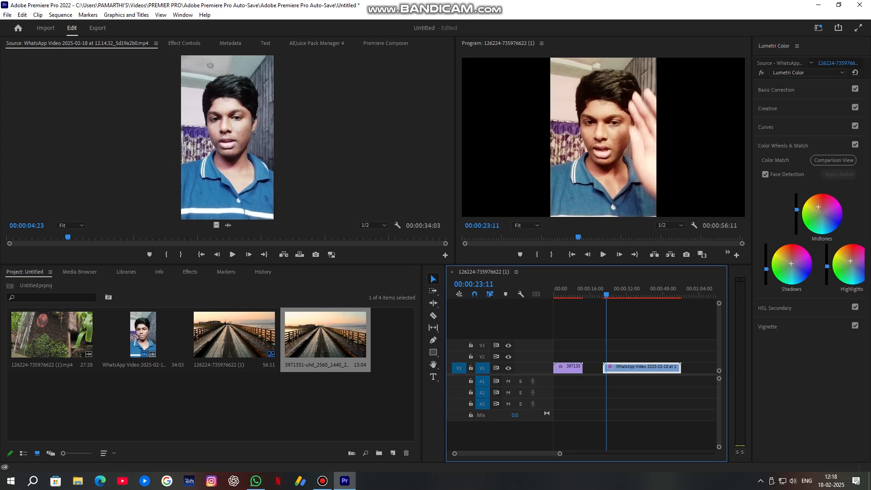
- Set the WhatsApp clip's Scale to 103 and play parts of it to review the result
left_click(185, 43)
mouse_move(148, 99)
left_mouse_down()
mouse_move(176, 99)
mouse_move(150, 98)
left_mouse_up()
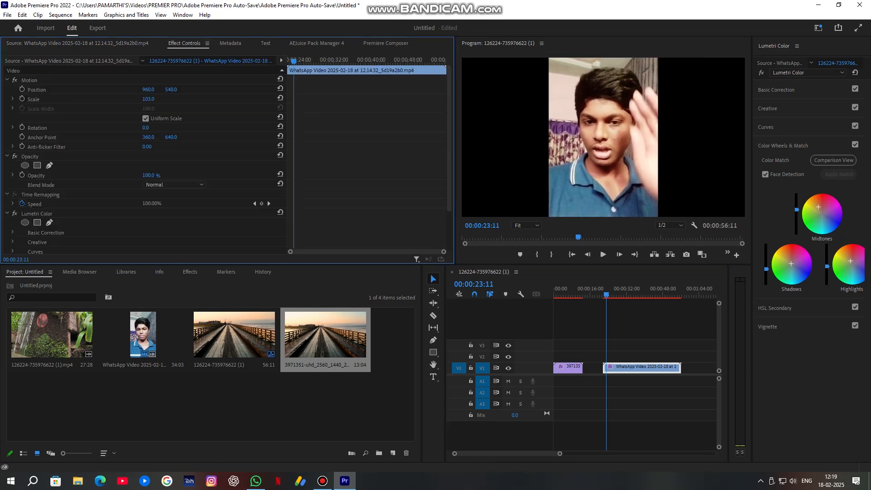
key("space")
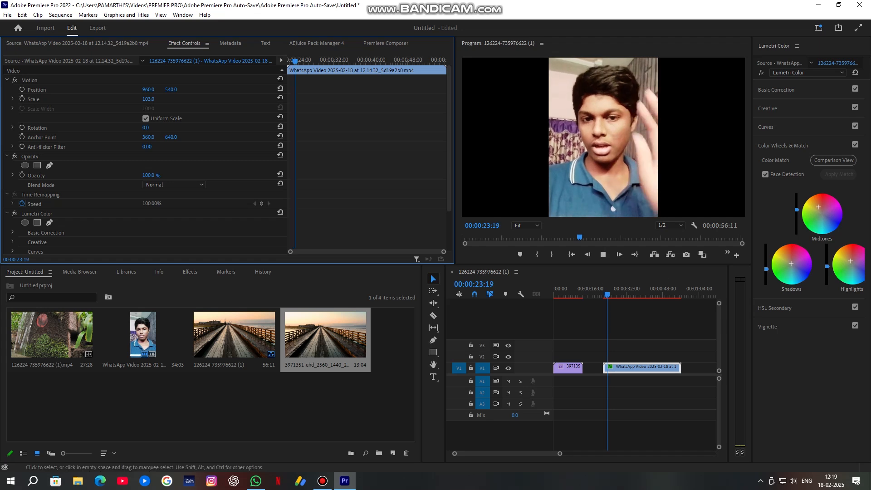
key("space")
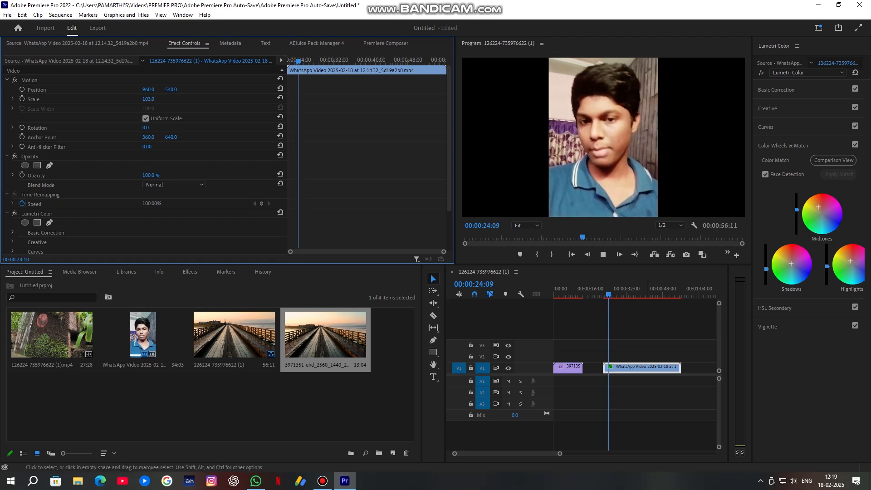
left_click_drag(606, 294, 643, 294)
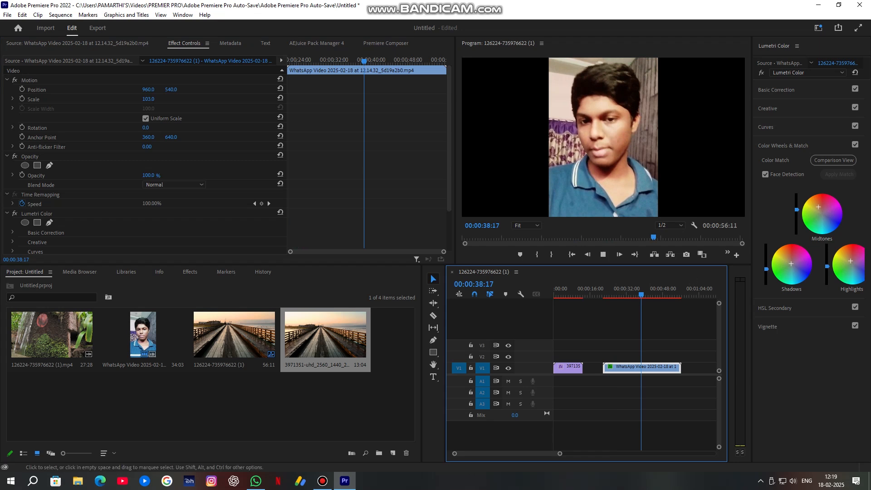
key("space")
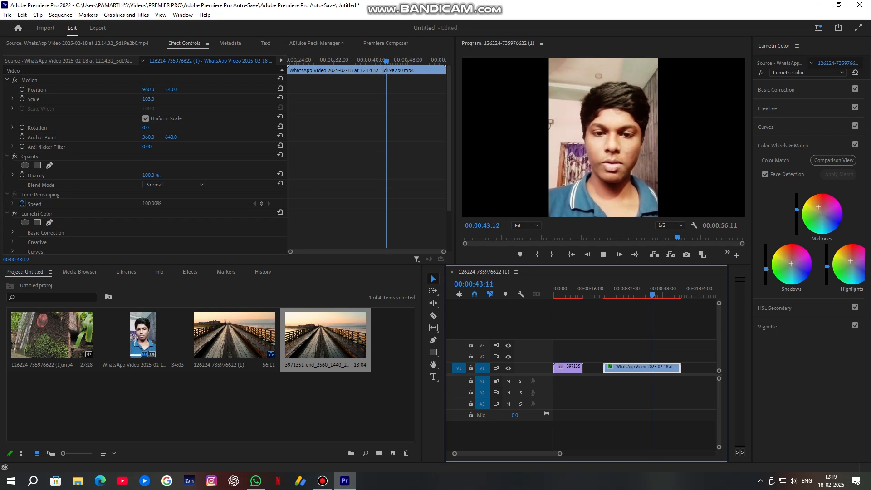
key("space")
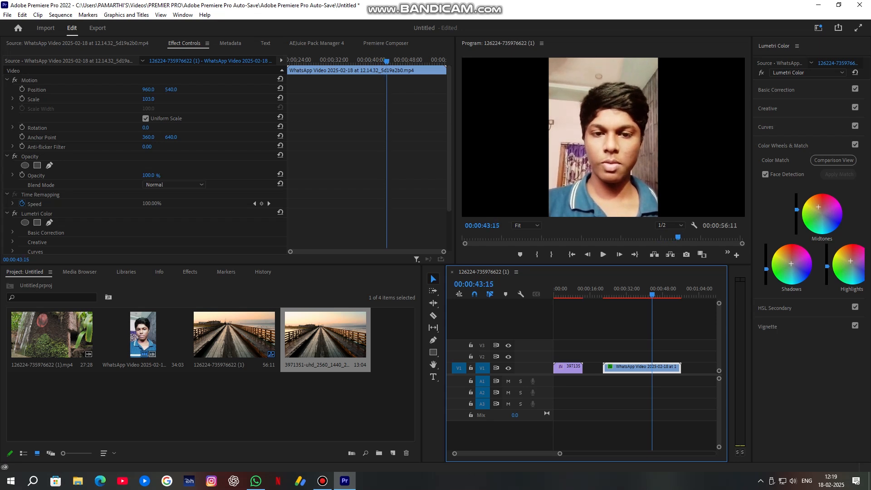
- Try a slightly lowered Hue vs Sat curve on the WhatsApp clip at 00:00:35:11, and return it to about its neutral line
left_click(783, 146)
left_click(766, 127)
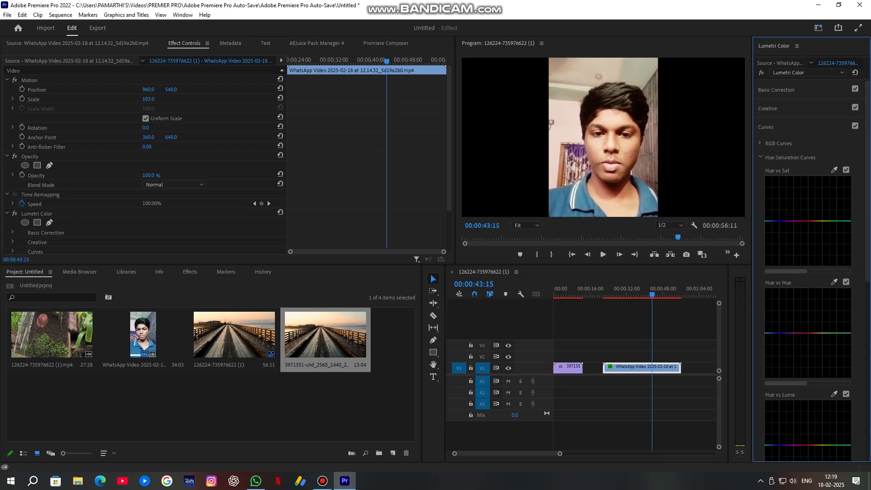
scroll(814, 263, "down", 1)
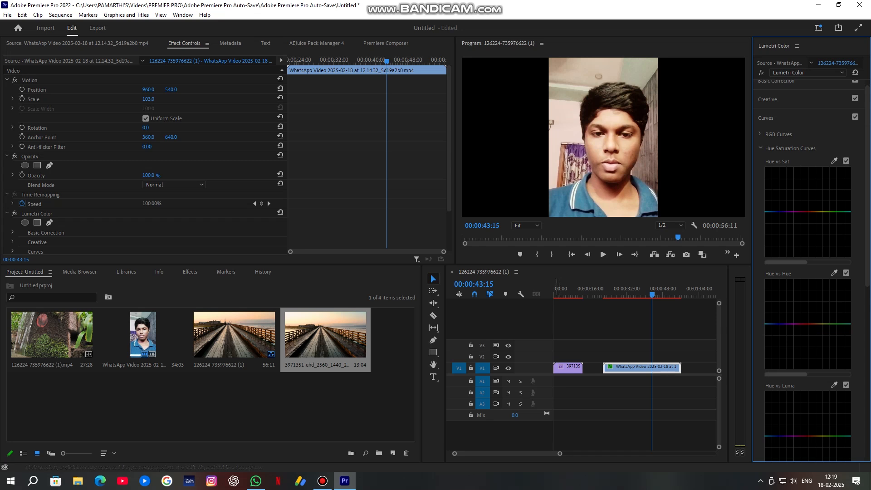
left_click_drag(652, 295, 642, 295)
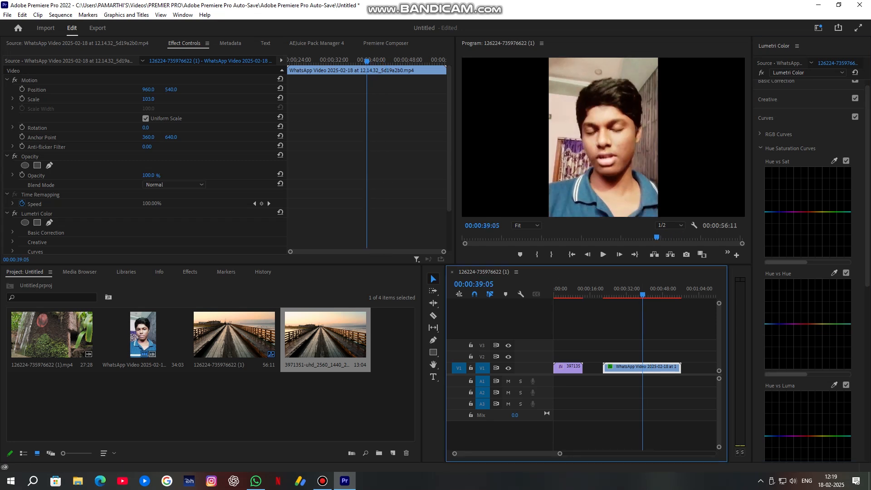
left_click_drag(646, 295, 634, 295)
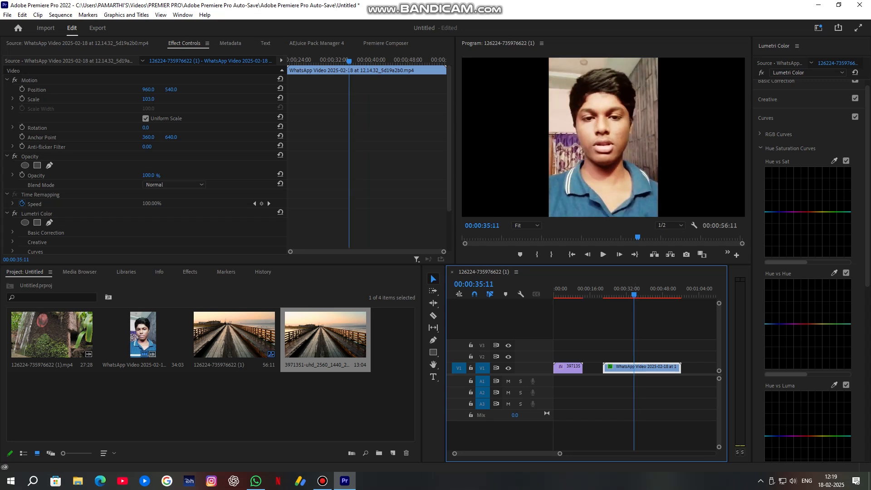
mouse_move(810, 212)
left_mouse_down()
mouse_move(809, 257)
mouse_move(816, 200)
mouse_move(806, 201)
mouse_move(815, 202)
mouse_move(811, 218)
left_mouse_up()
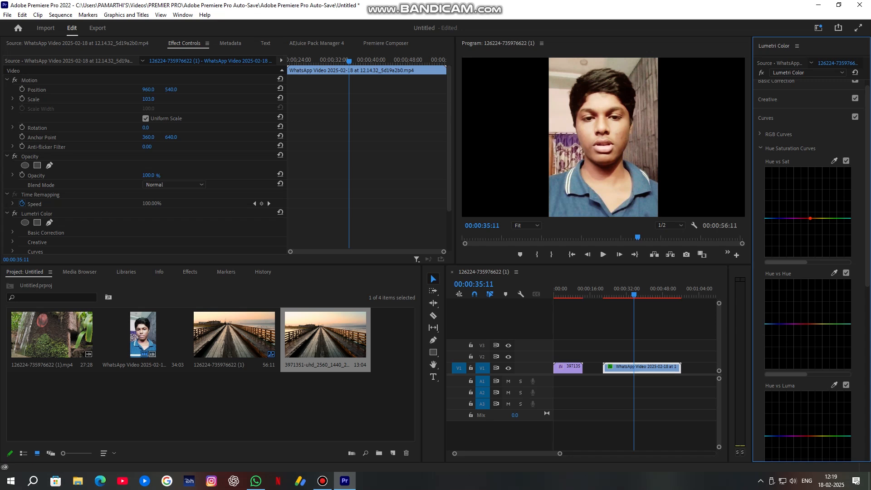
key("space")
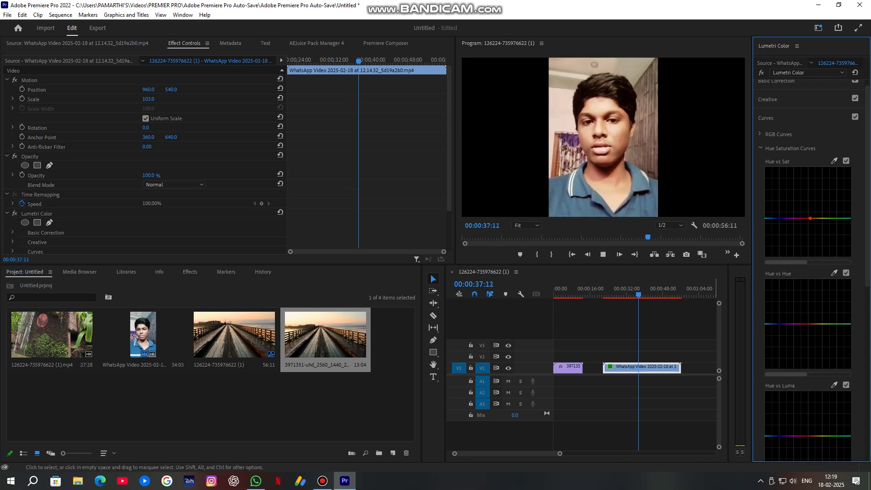
key("space")
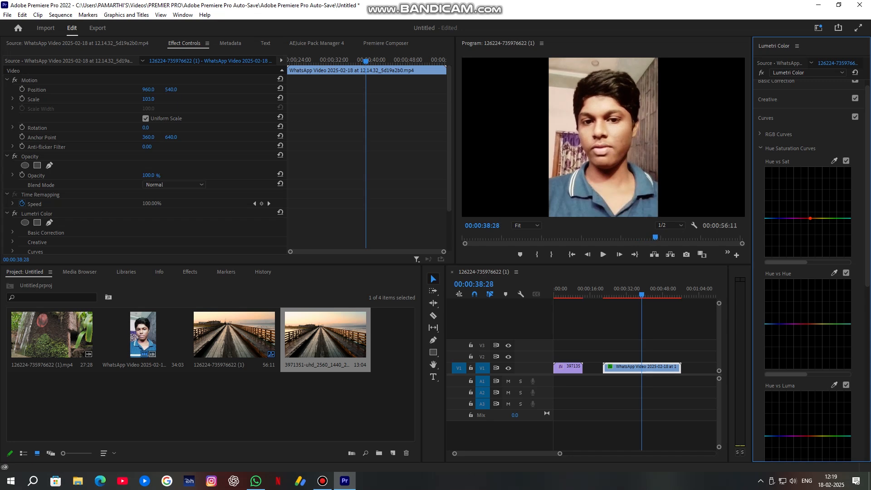
mouse_move(810, 218)
left_mouse_down()
mouse_move(809, 185)
mouse_move(808, 222)
mouse_move(810, 211)
left_mouse_up()
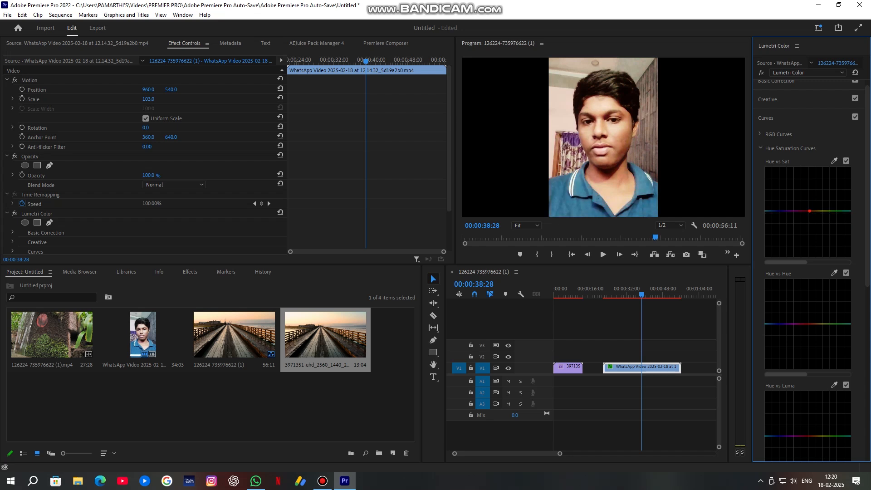
- Expand the RGB Curves and lift the master curve slightly with a control point near its midtones
scroll(810, 227, "down", 5)
scroll(810, 227, "up", 6)
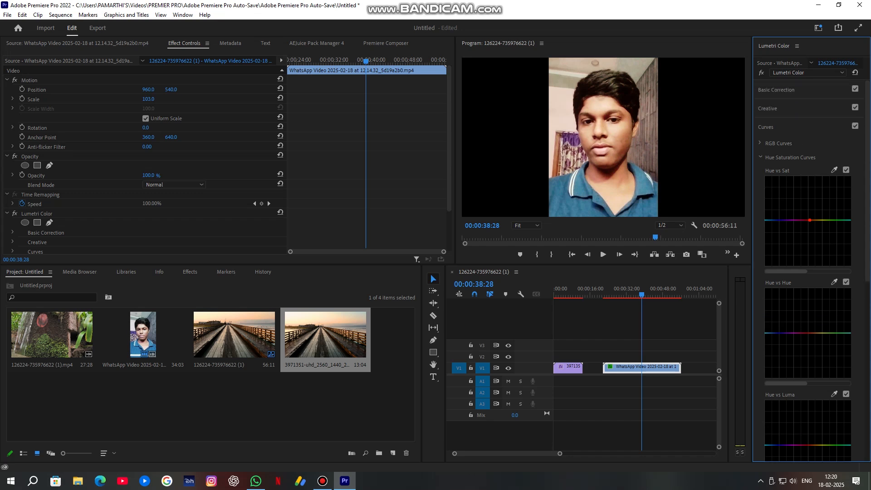
left_click(772, 143)
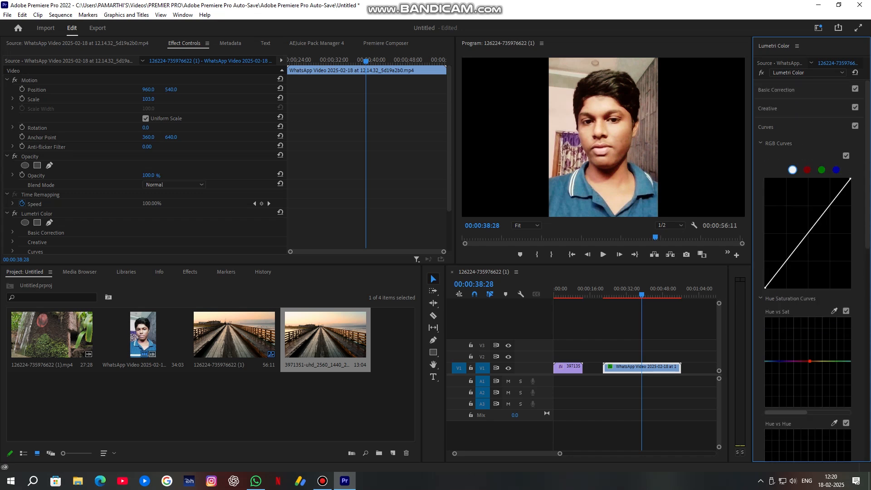
scroll(808, 255, "down", 1)
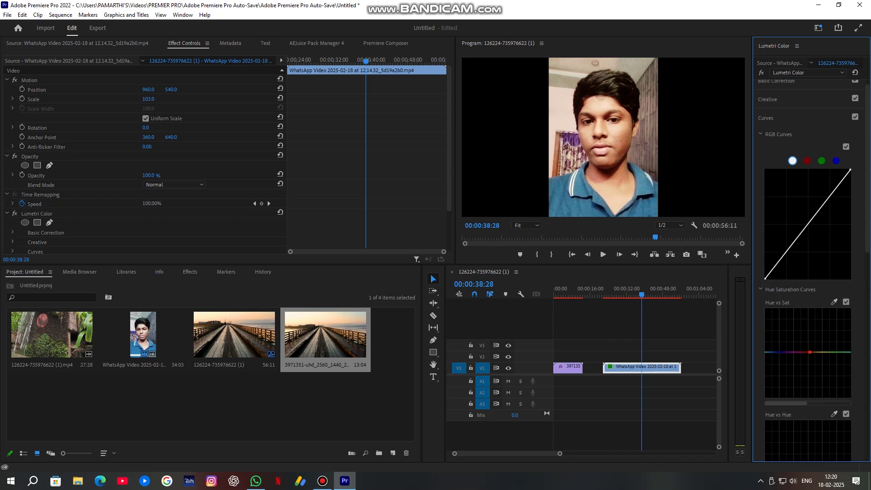
left_click_drag(752, 245, 731, 245)
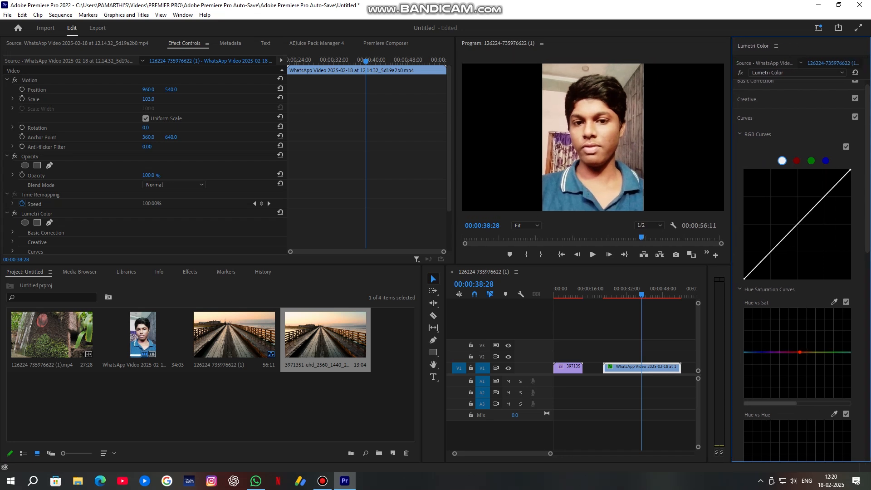
mouse_move(795, 227)
left_mouse_down()
mouse_move(828, 260)
mouse_move(796, 218)
left_mouse_up()
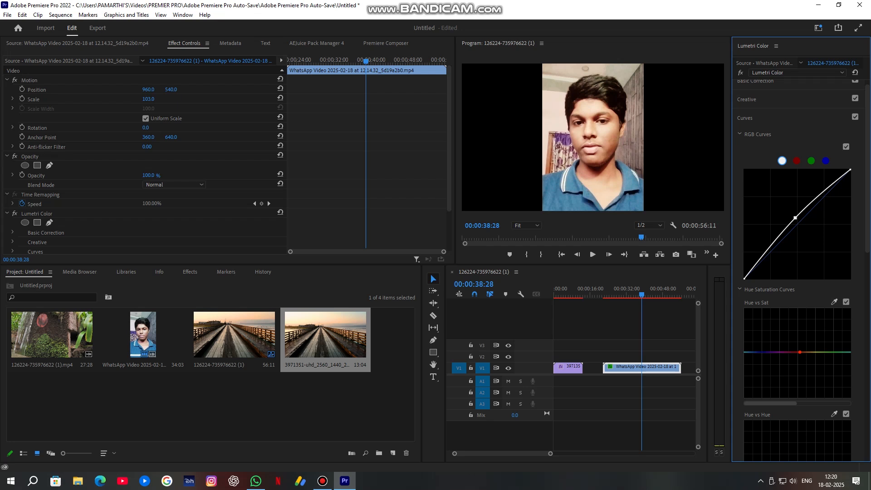
left_click(592, 254)
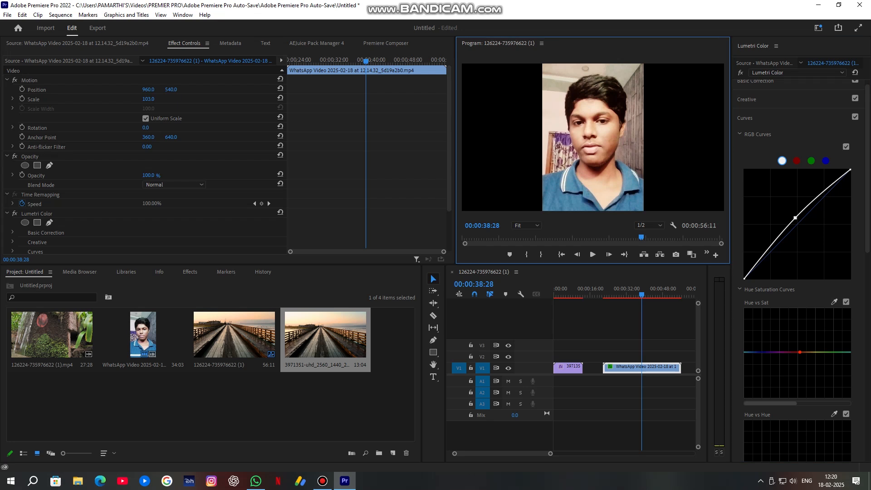
- View the blue, red and green curves, and lift the master RGB curve's midtone point further while shifting it toward the shadows
left_click(826, 160)
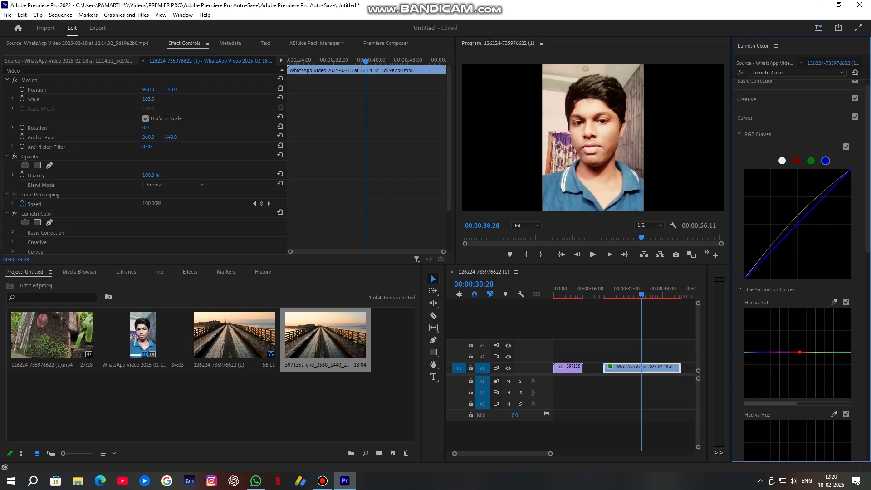
left_click(592, 254)
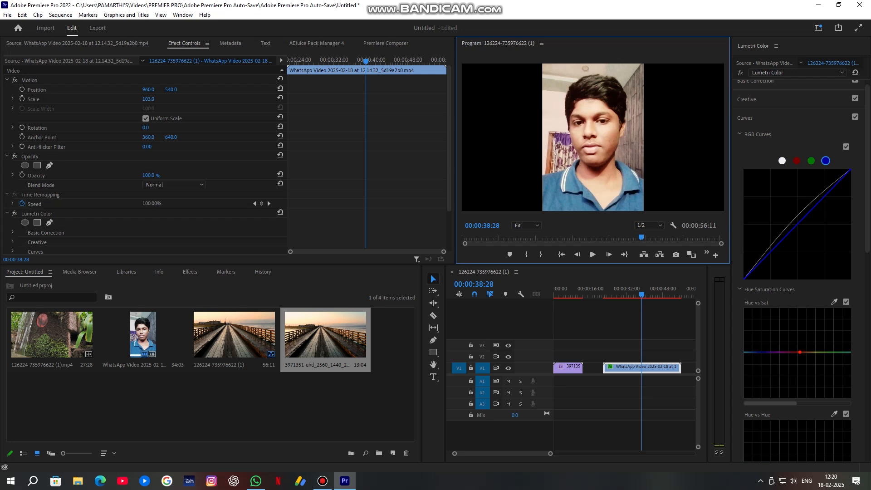
left_click(797, 161)
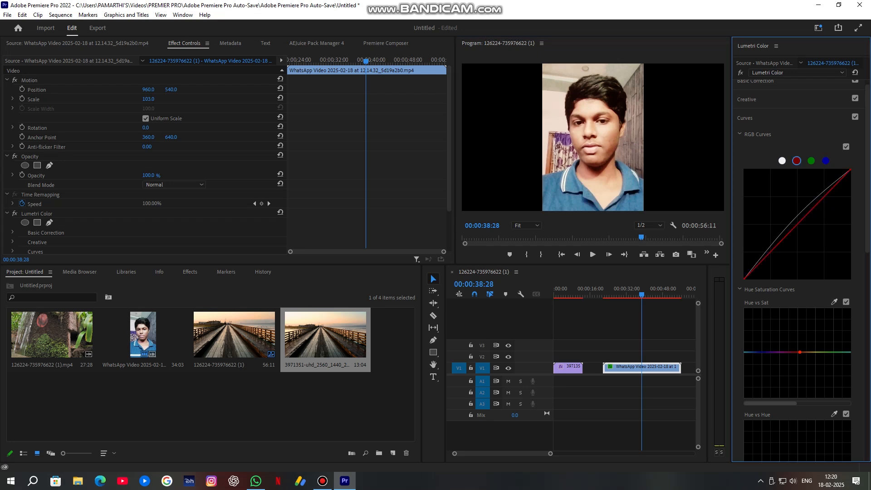
left_click(811, 161)
left_click(782, 160)
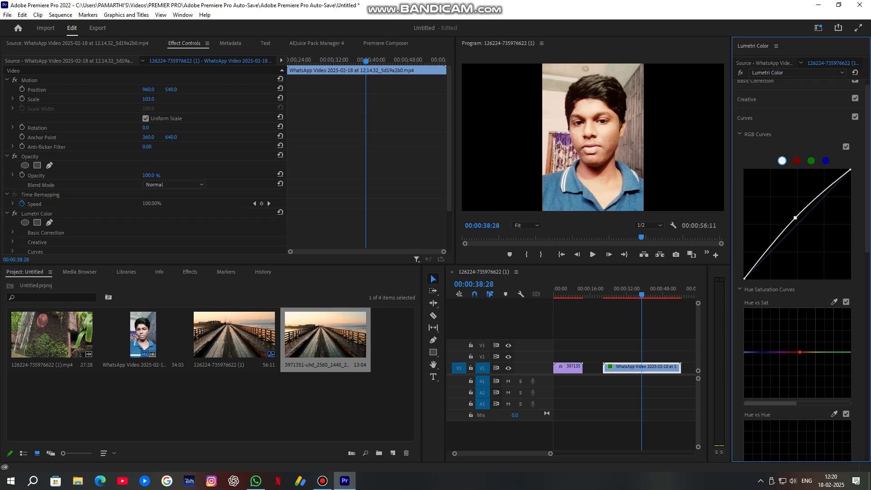
left_click_drag(795, 218, 787, 210)
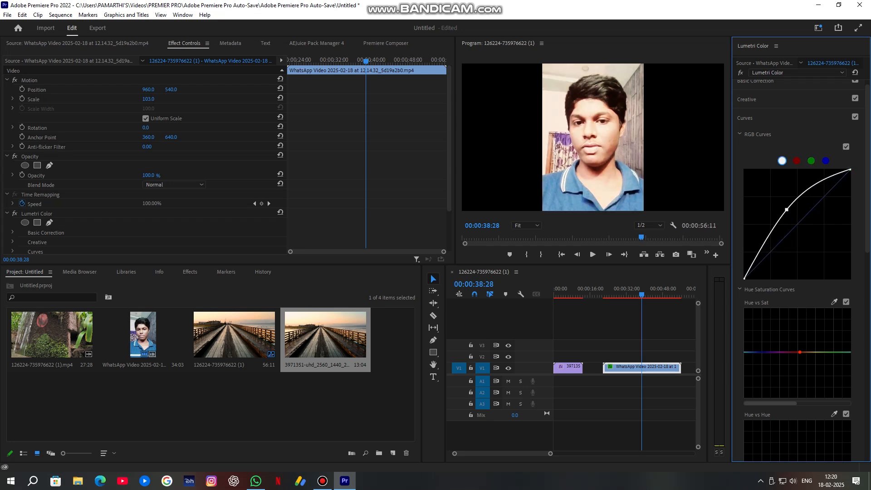
- Lower the master RGB curve's midtone point toward the diagonal and shift it slightly toward the highlights for a gentler lift
right_click(654, 191)
left_click(818, 204)
left_click_drag(787, 210, 796, 212)
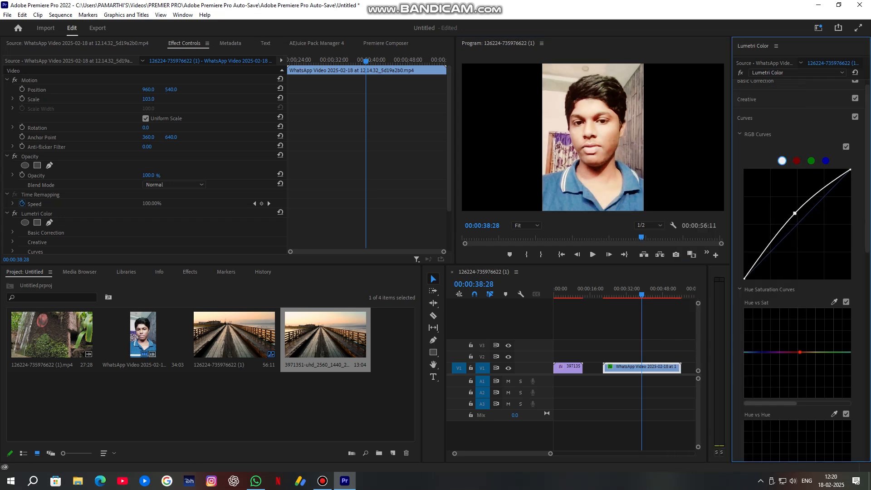
- At 00:00:45:23 on the WhatsApp clip, set the Creative adjustments to Sharpen 21.5, Vibrance 12.6 and Saturation 142.2
mouse_move(641, 294)
left_mouse_down()
mouse_move(666, 295)
mouse_move(658, 294)
left_mouse_up()
left_click(747, 99)
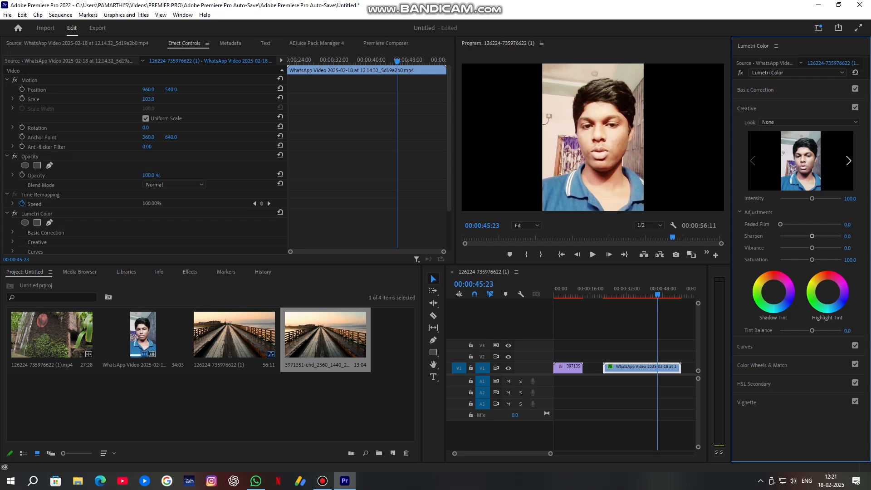
mouse_move(812, 236)
left_mouse_down()
mouse_move(834, 236)
mouse_move(817, 236)
left_mouse_up()
mouse_move(812, 248)
left_mouse_down()
mouse_move(829, 247)
mouse_move(819, 259)
mouse_move(806, 248)
mouse_move(824, 260)
mouse_move(815, 248)
left_mouse_up()
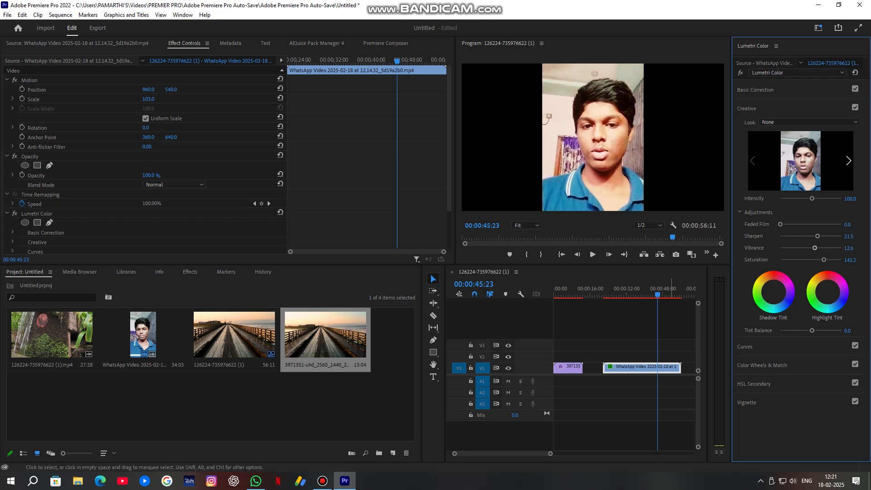
- Play the WhatsApp clip from near its start and scrub to 00:00:30:29 to review the adjusted colors
left_click(657, 295)
left_click_drag(657, 295, 605, 295)
key("space")
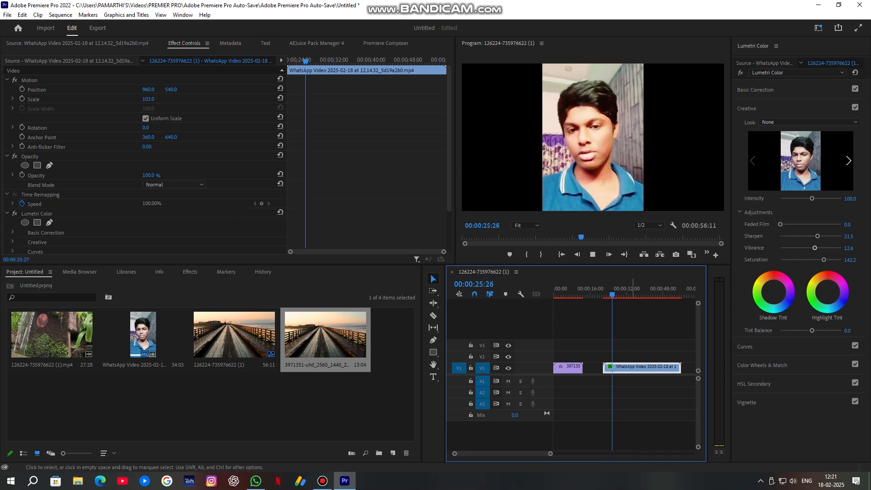
key("space")
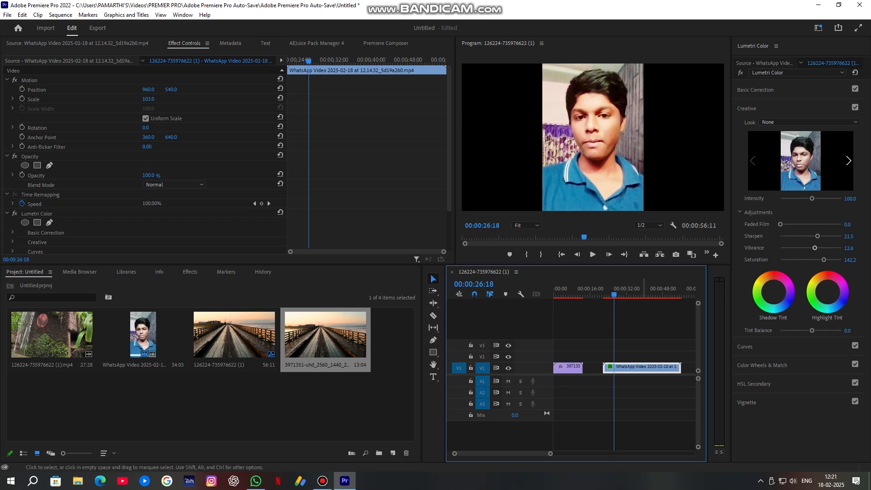
left_click_drag(615, 291, 624, 291)
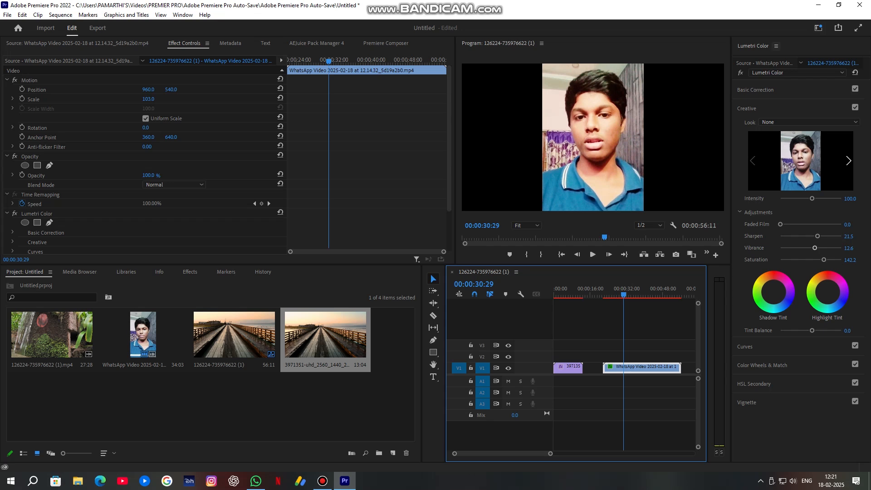
- Close the Lumetri Color panel and narrow the Effect Controls area to give the Program monitor more width
left_click(776, 46)
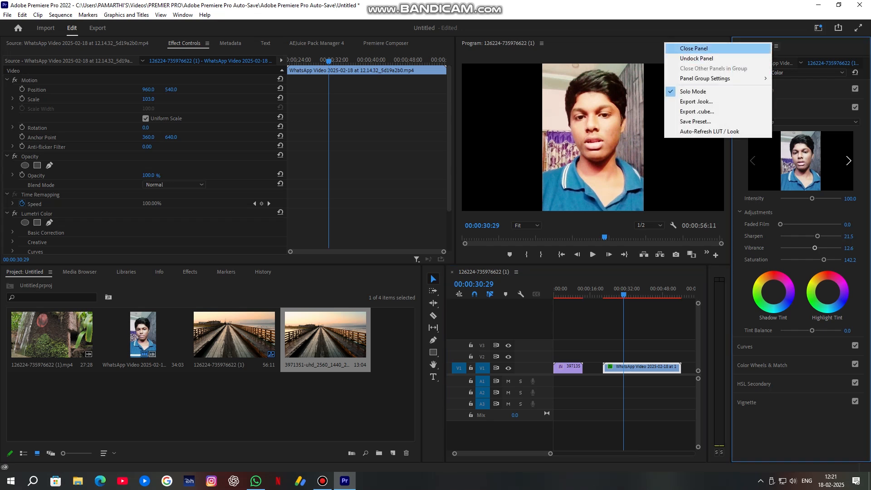
left_click(708, 49)
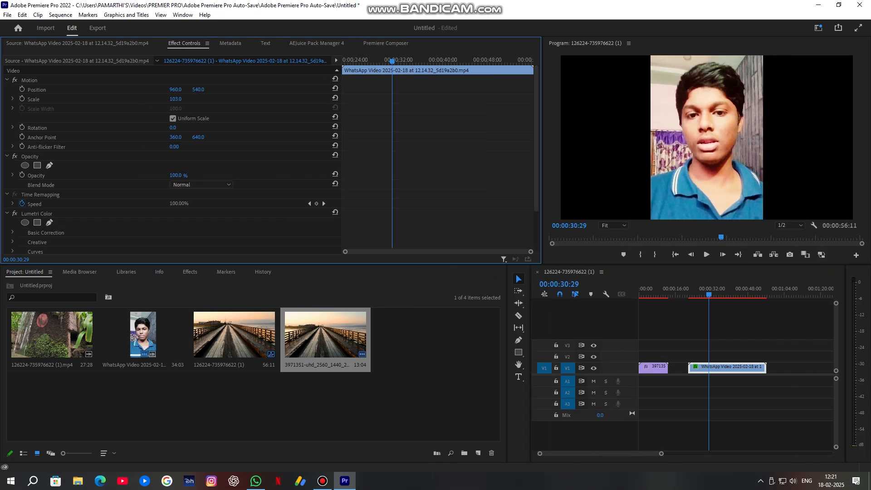
left_click_drag(542, 150, 376, 149)
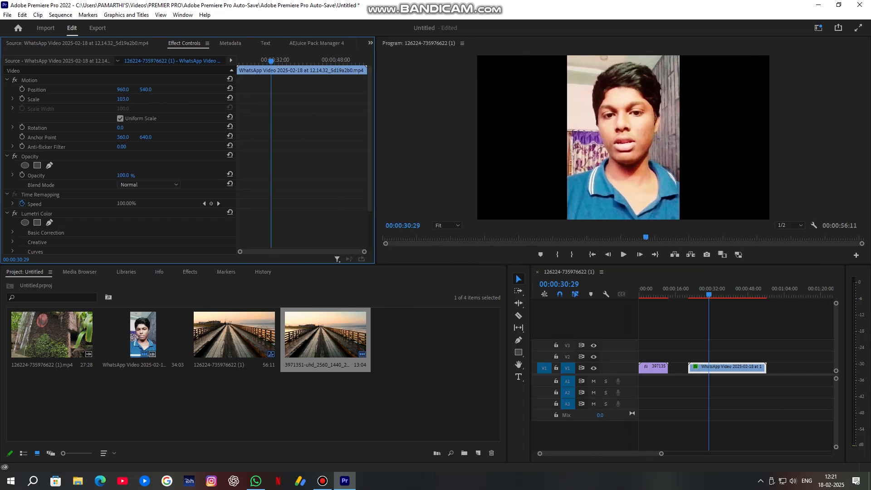
- Scrub between the pier stock footage and the WhatsApp clip to compare their color match
left_click_drag(709, 295, 651, 295)
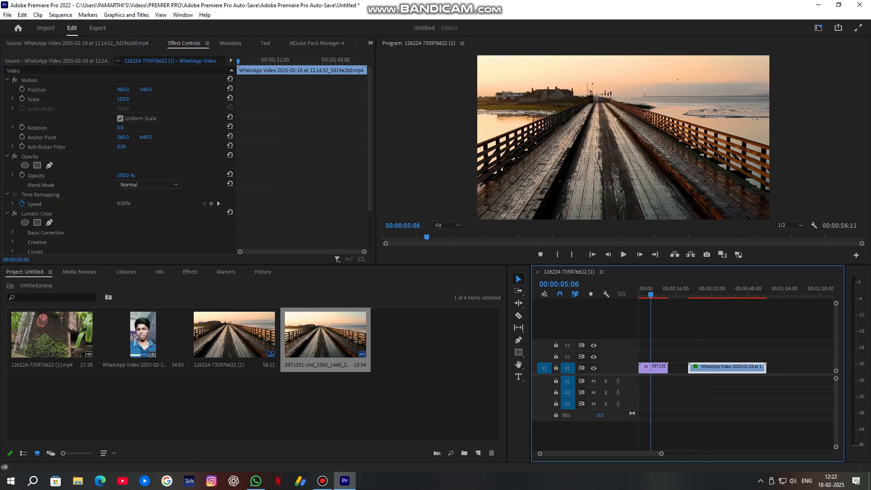
left_click_drag(651, 295, 710, 295)
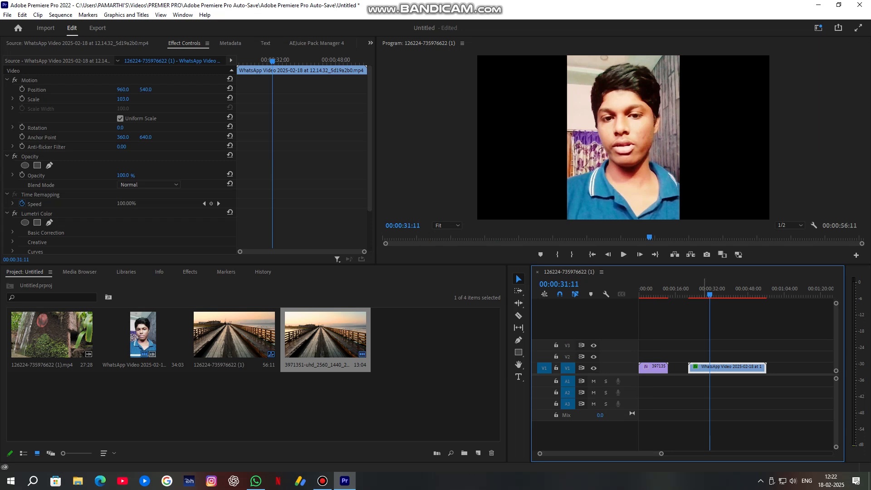
left_click_drag(709, 295, 680, 295)
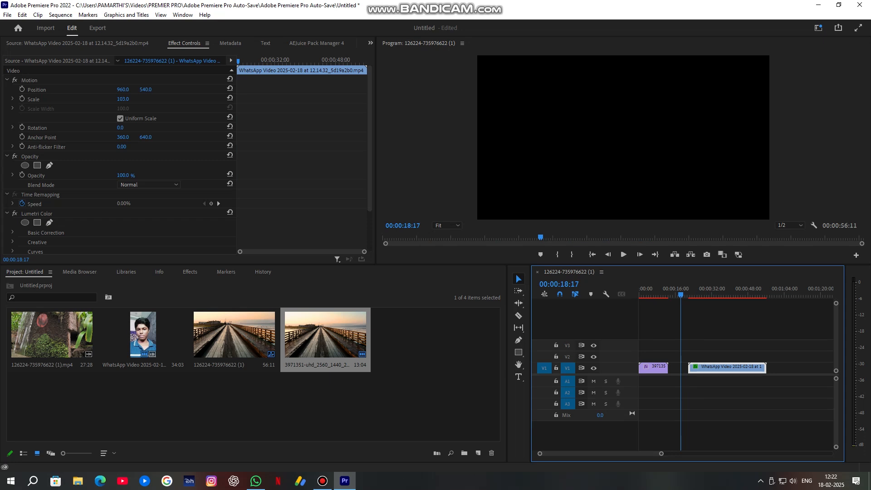
- Minimize the Premiere Pro and WhatsApp windows and bring up the Bandicam recorder window
left_click(819, 5)
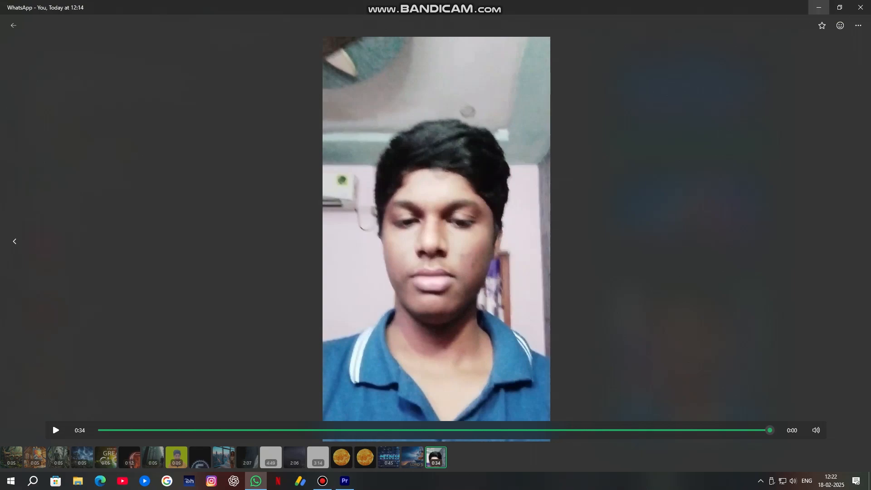
left_click(818, 6)
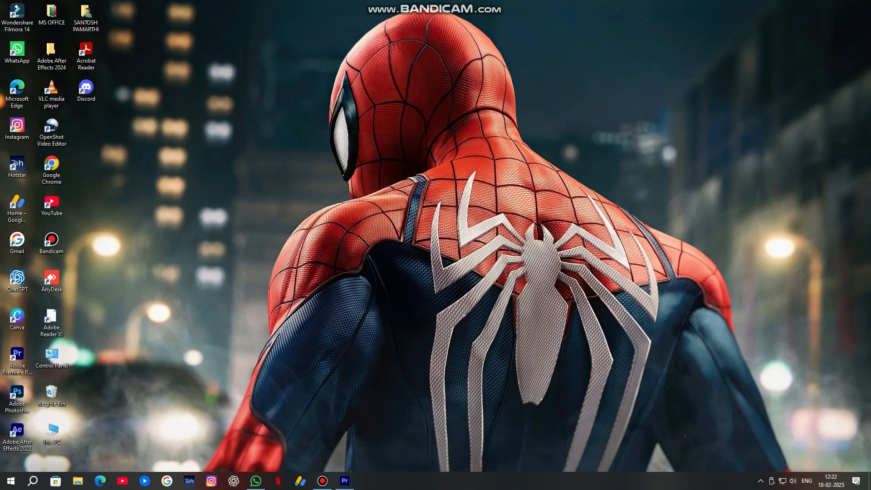
left_click(323, 481)
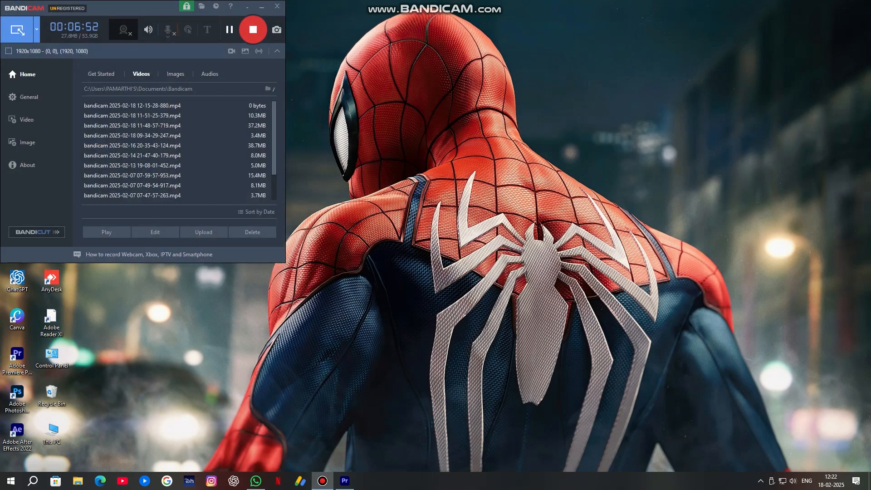